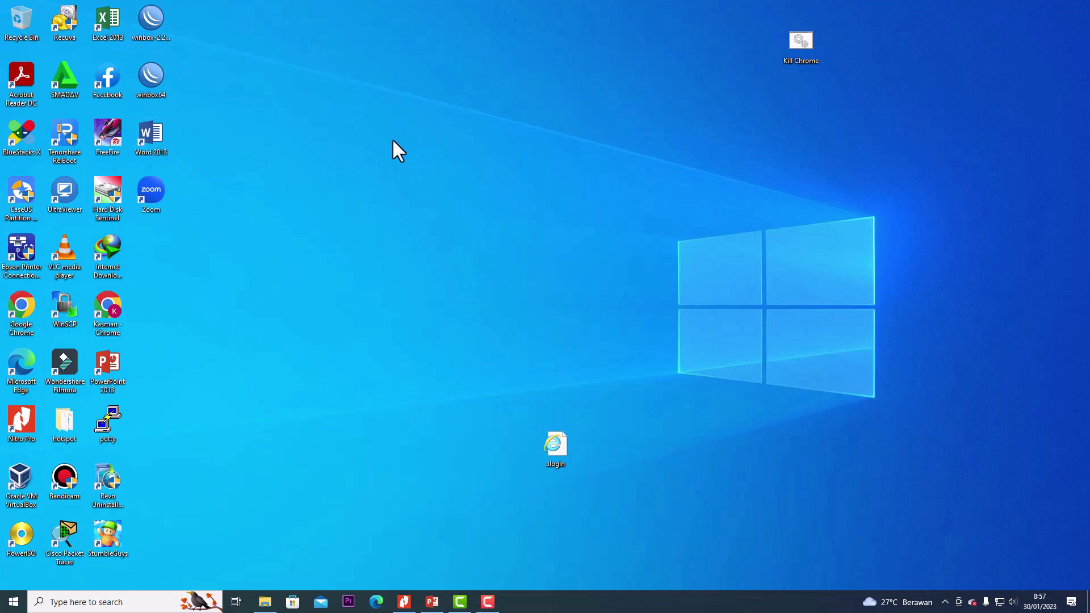
Launch WinBox and connect to the discovered MikroTik RB951Ui-2nD router by its MAC address with the admin login
double_click(151, 75)
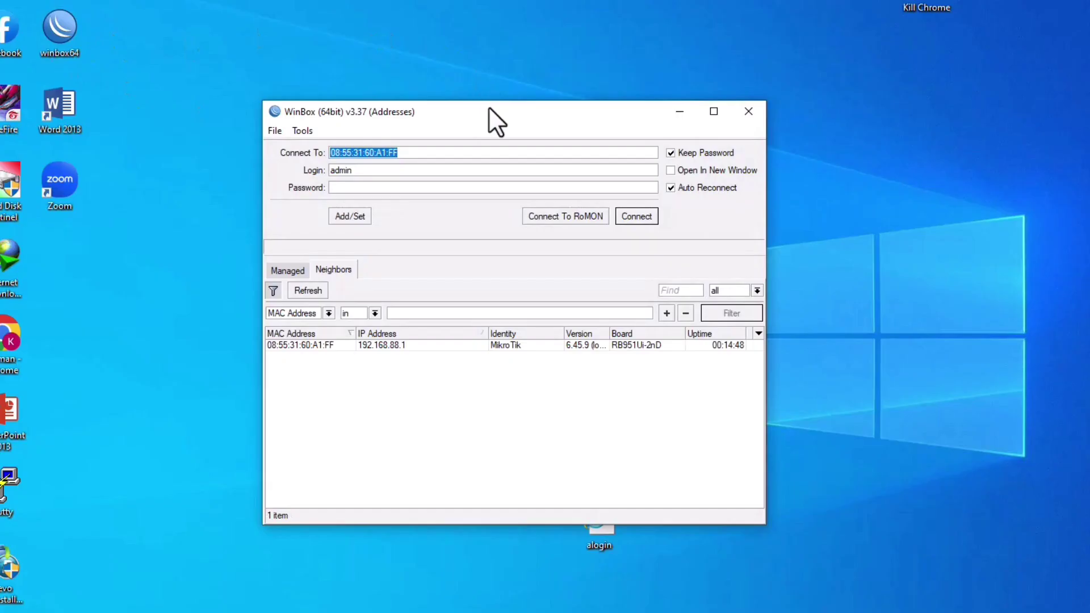
left_click_drag(488, 107, 558, 107)
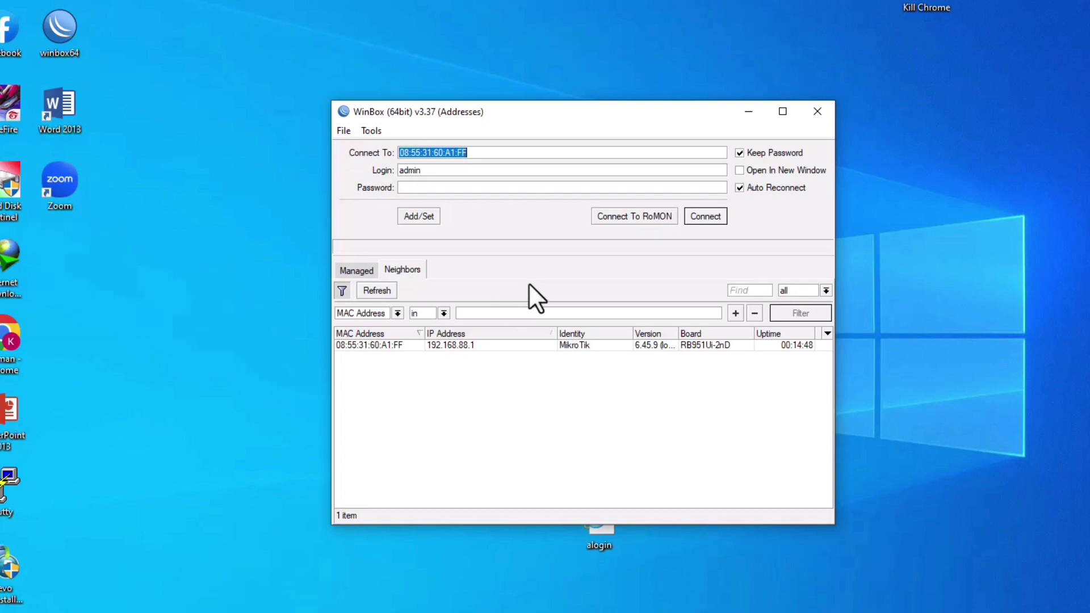
left_click(379, 341)
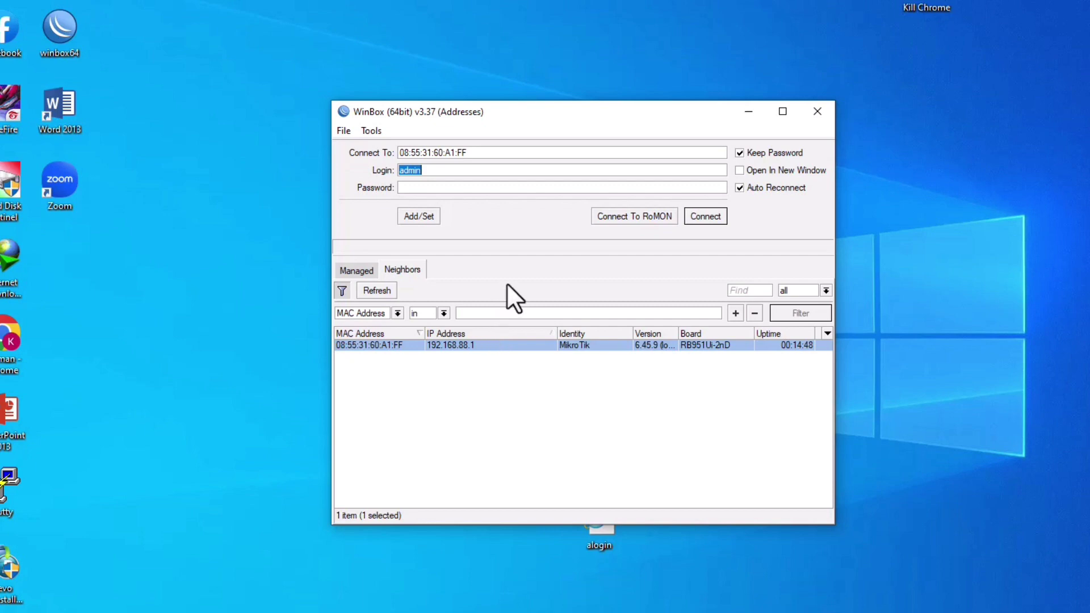
left_click(704, 216)
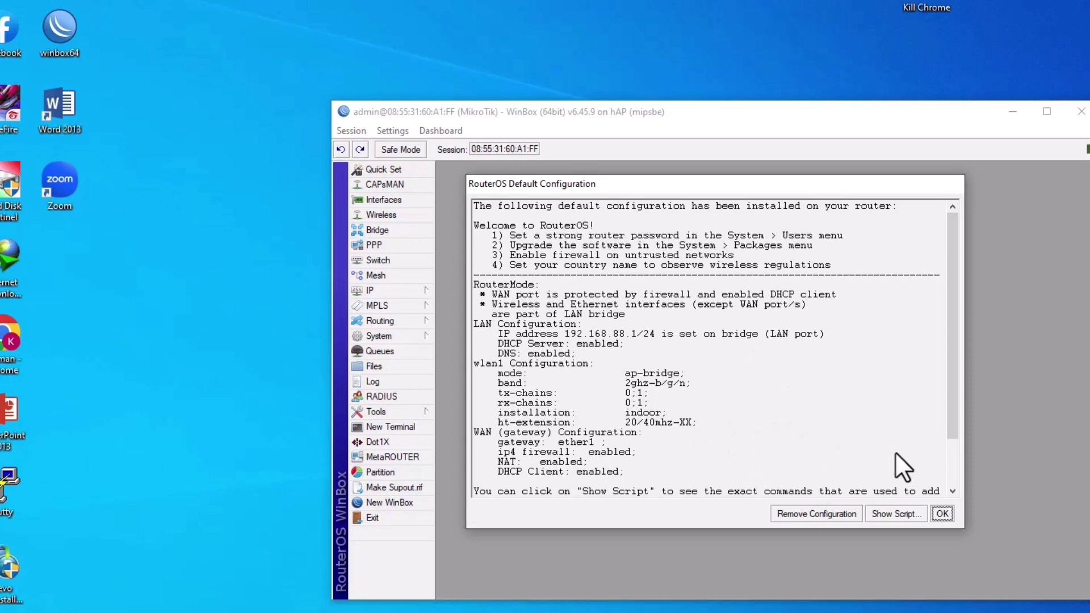
Remove the router's default configuration and close the WinBox session window
left_click(803, 511)
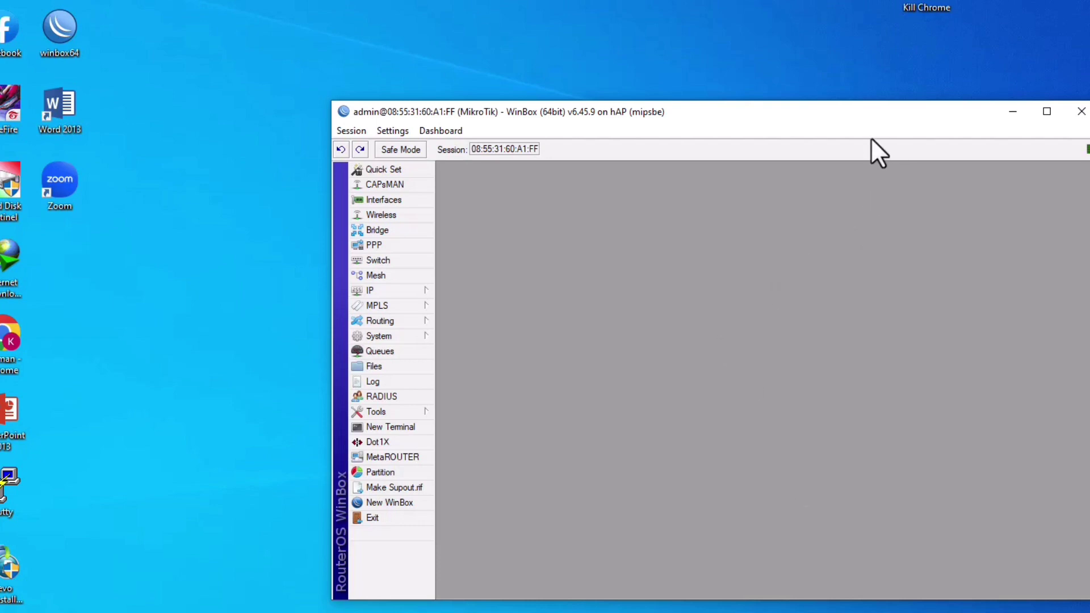
left_click_drag(696, 122, 634, 127)
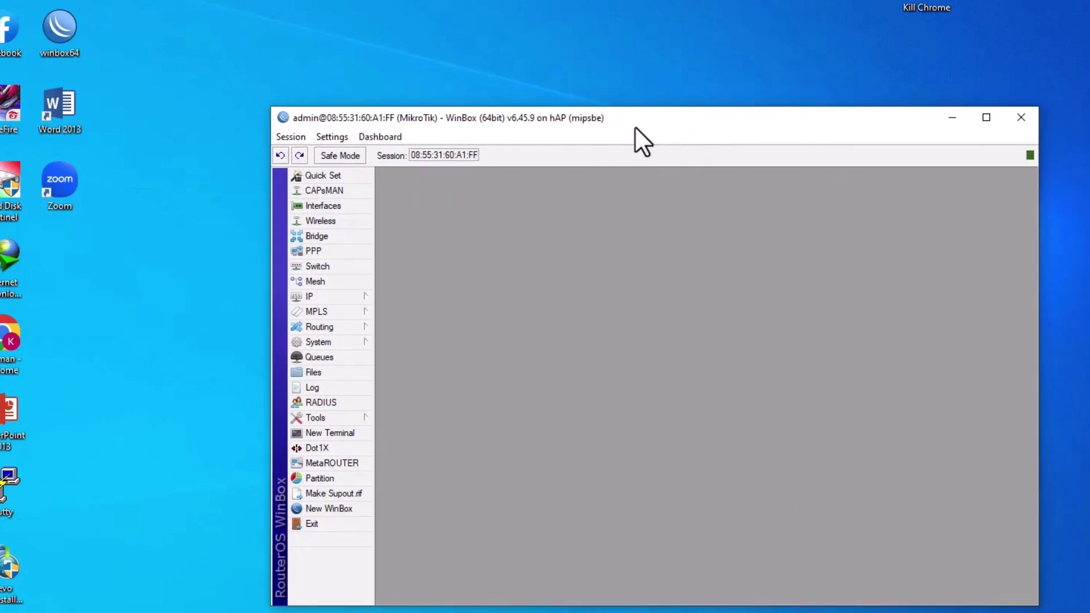
left_click(1013, 113)
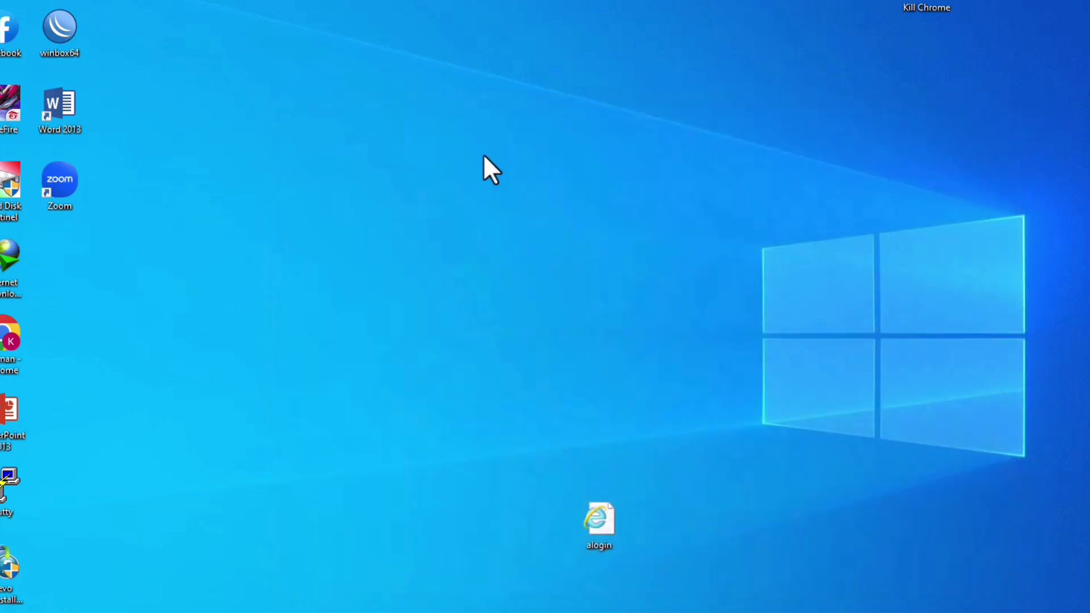
Launch WinBox again and reconnect to the RB951Ui-2nD router by its MAC address as admin
double_click(64, 41)
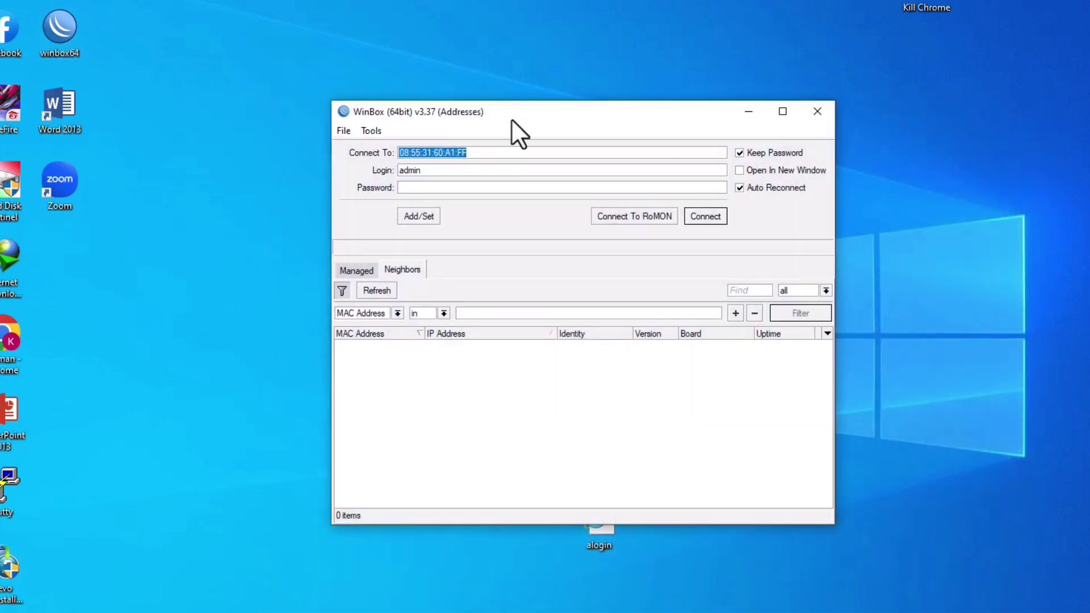
left_click_drag(513, 114, 547, 121)
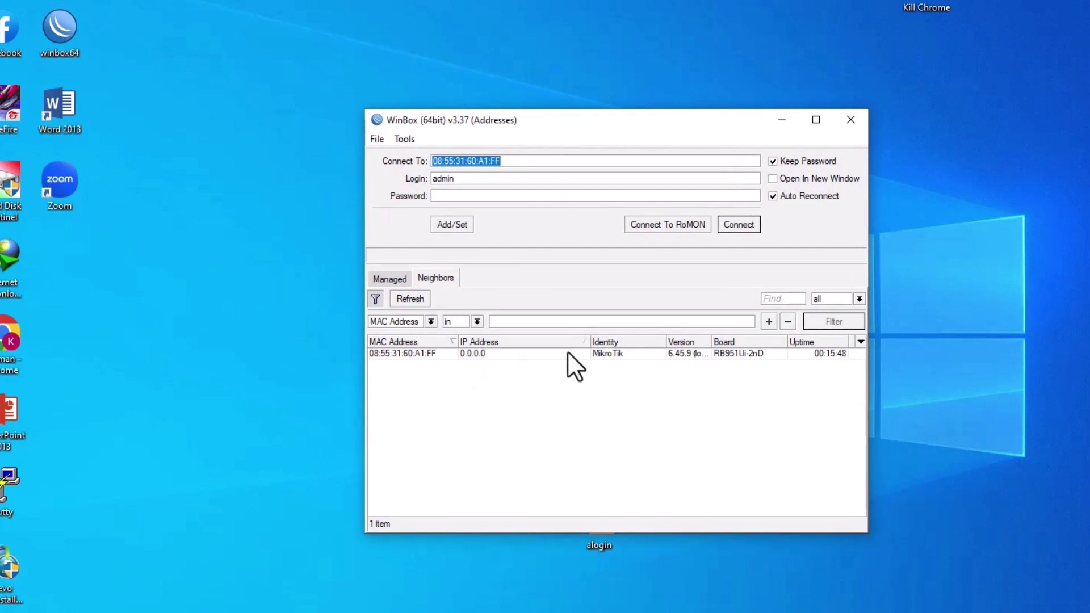
left_click(412, 353)
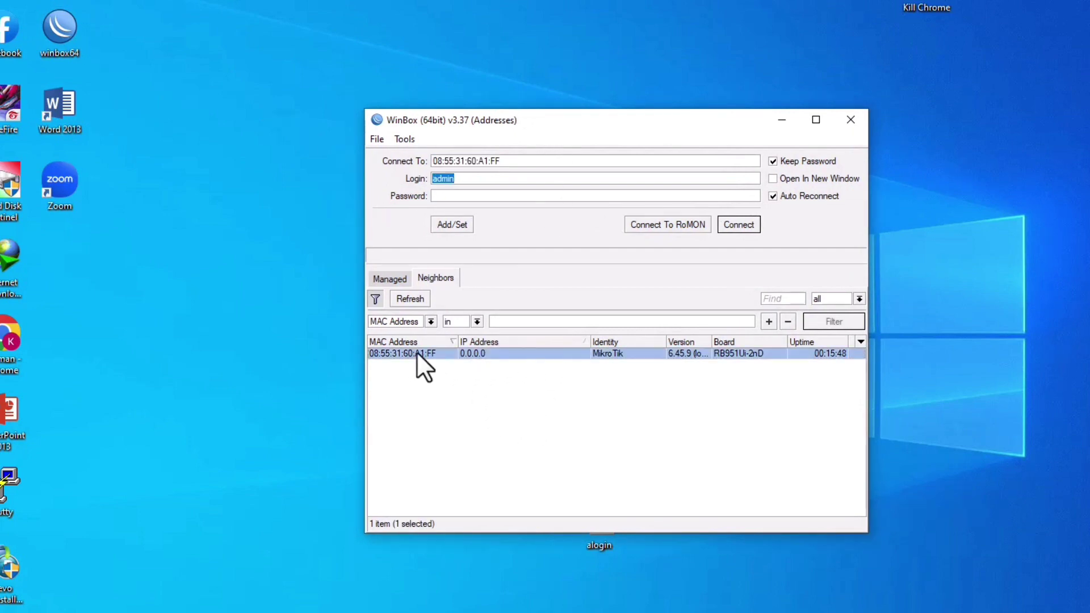
left_click(739, 225)
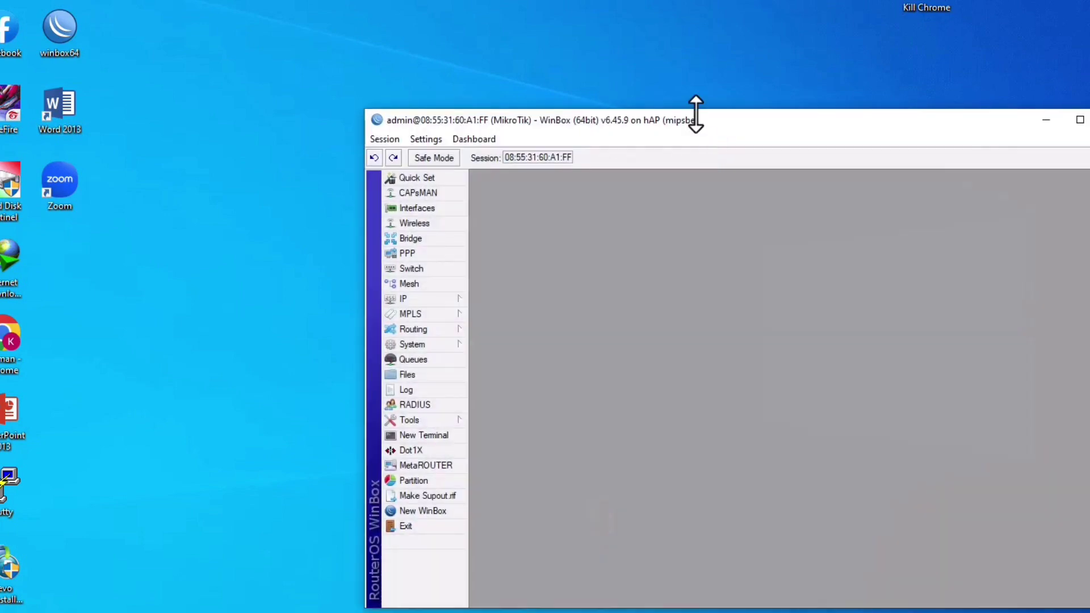
left_click_drag(688, 122, 584, 101)
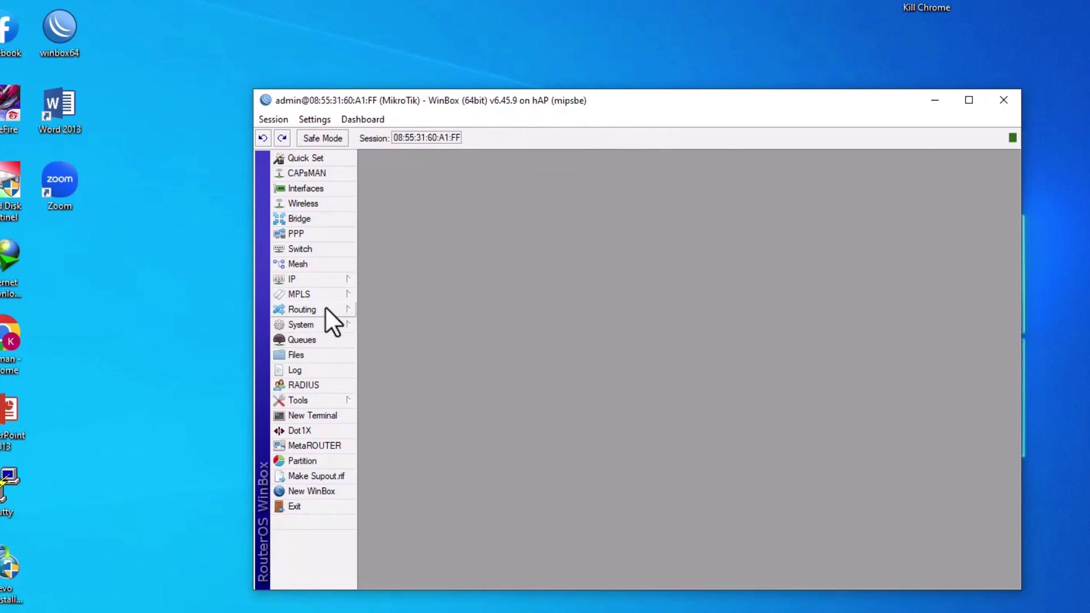
Set the router's system identity to PESERTA
left_click(334, 325)
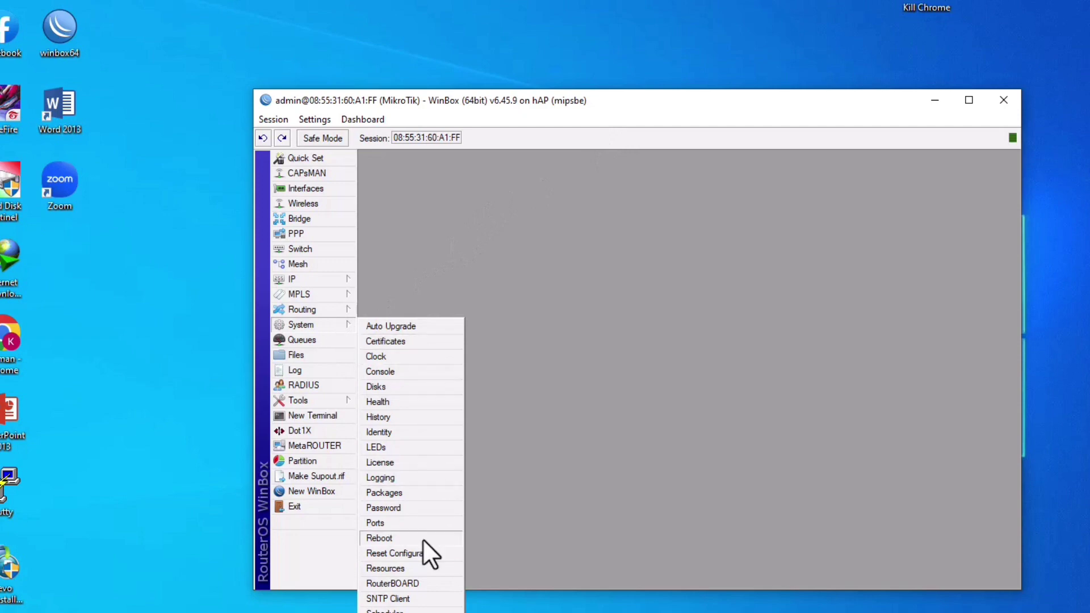
left_click(414, 431)
type("PESERTA")
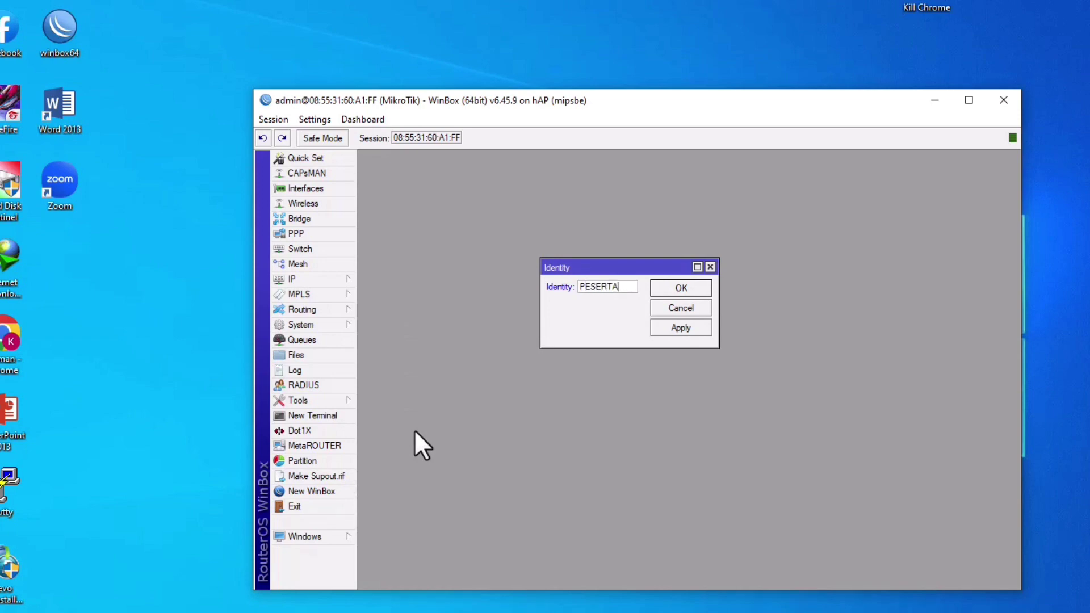
left_click(656, 285)
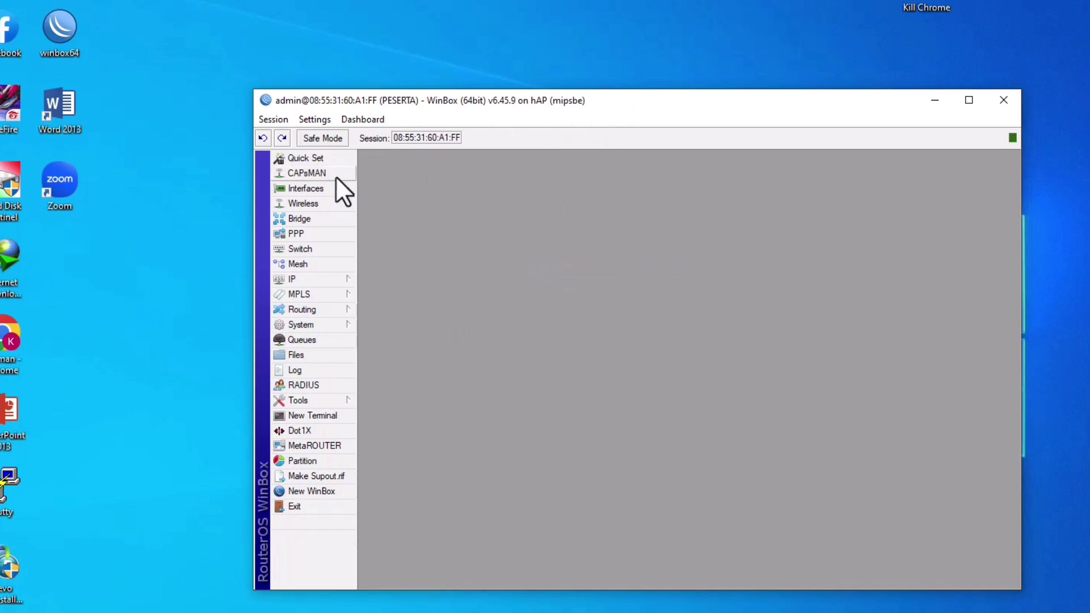
Open the router's interface list and check the port assignments on the network topology slide in PowerPoint
left_click(324, 188)
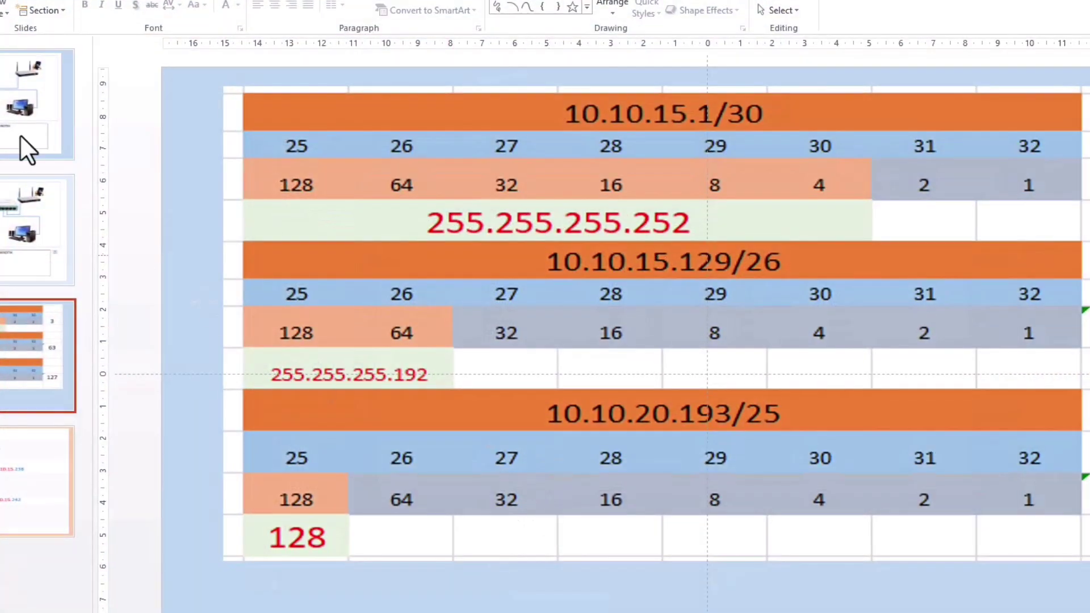
left_click(7, 120)
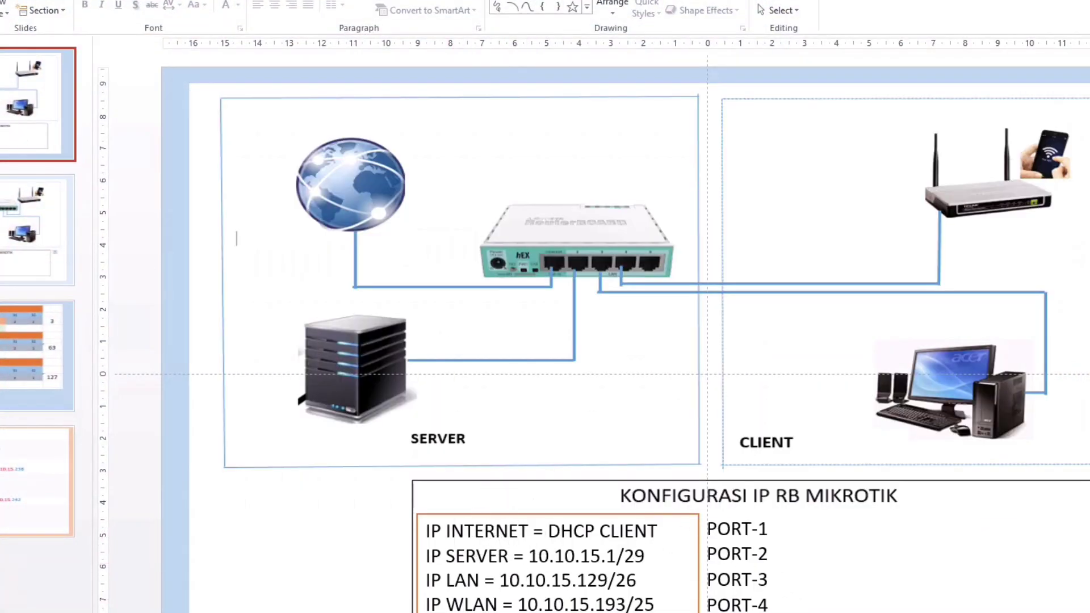
key("alt+Tab")
In WinBox, rename the ether1 interface as ether1-INTERNET
double_click(526, 288)
left_click(638, 250)
type("-INTERNET")
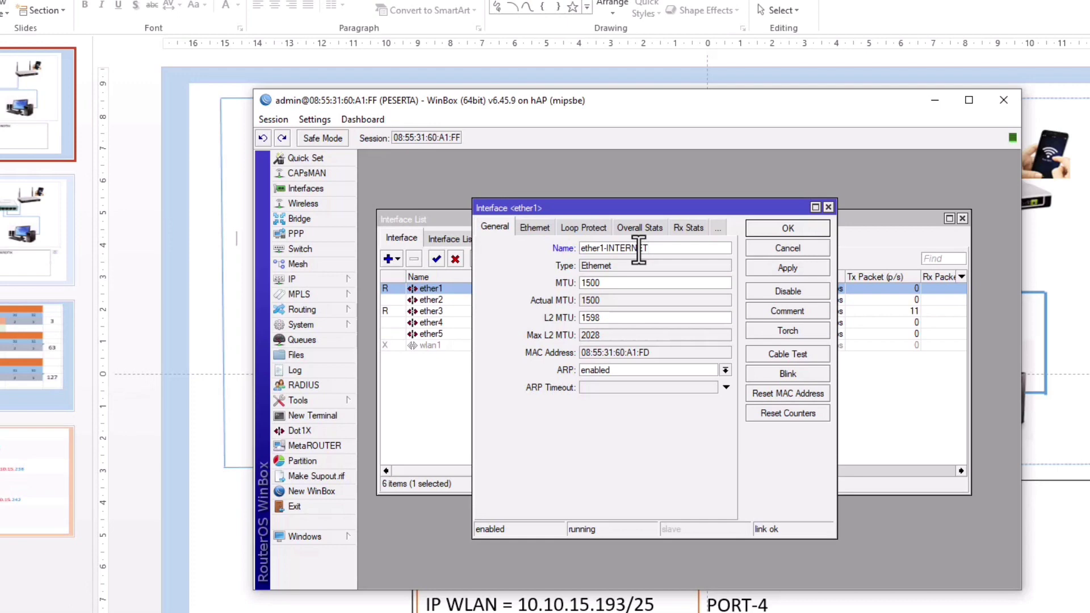
left_click(765, 232)
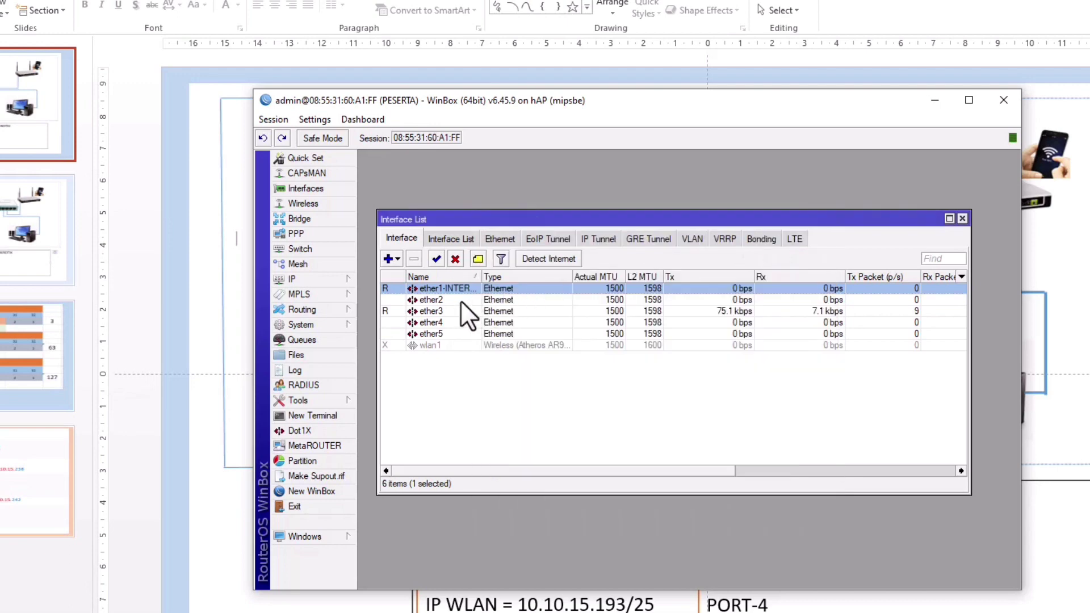
Rename the ether2 interface as ether2-SERVER
double_click(461, 301)
left_click(655, 248)
type("-SERVER")
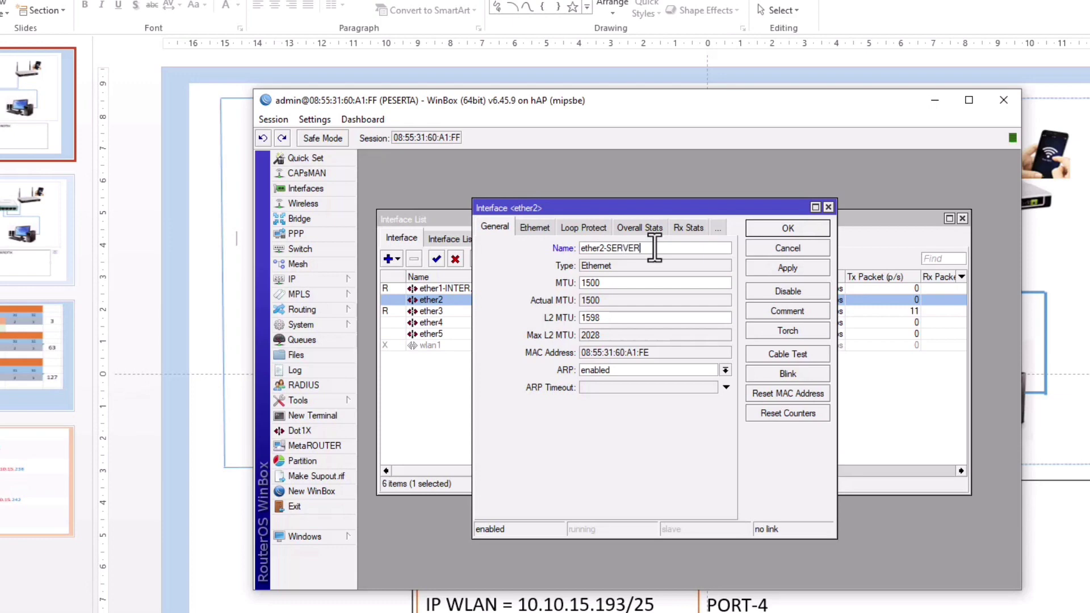
left_click(771, 227)
Rename the ether3 interface as ether3-LAN
double_click(461, 311)
left_click(641, 248)
type("-")
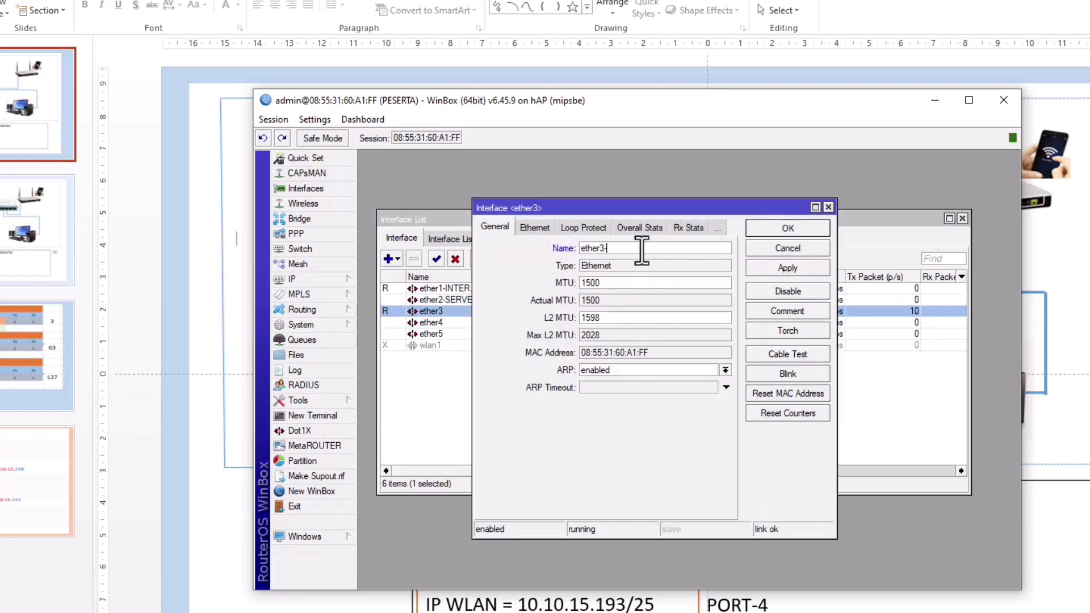
type("LAN")
left_click(766, 226)
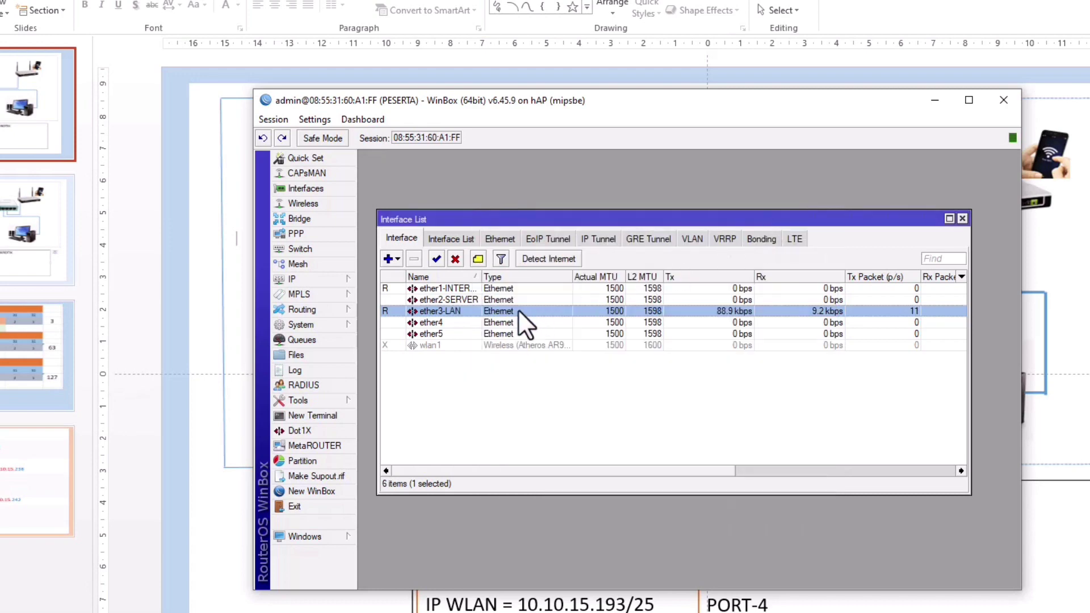
Rename the ether4 interface as ether4-AP and close the interface list
double_click(507, 321)
left_click(616, 250)
type("-AP")
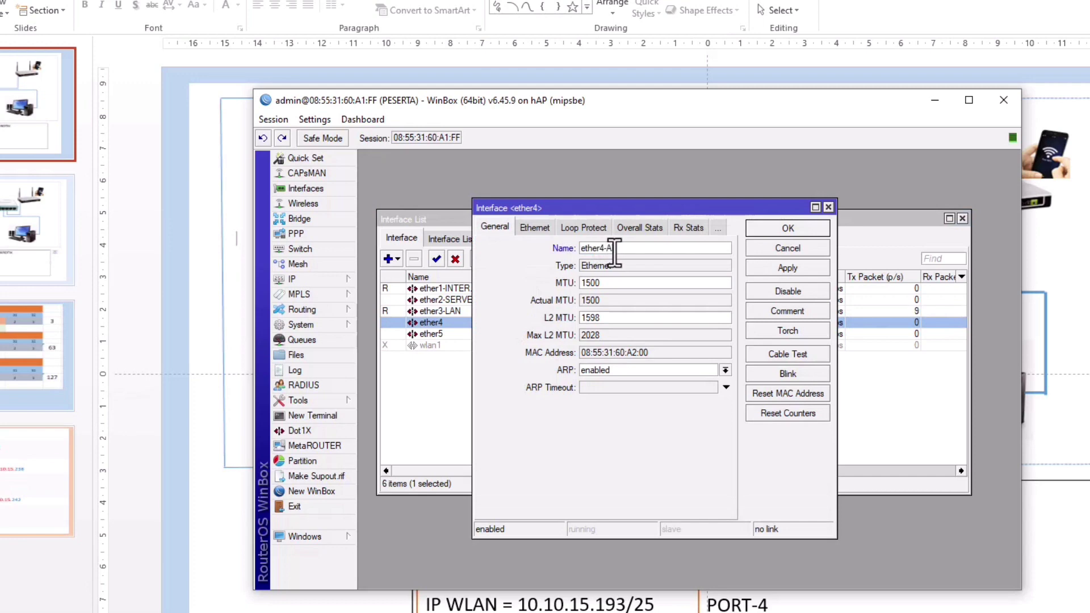
left_click(773, 227)
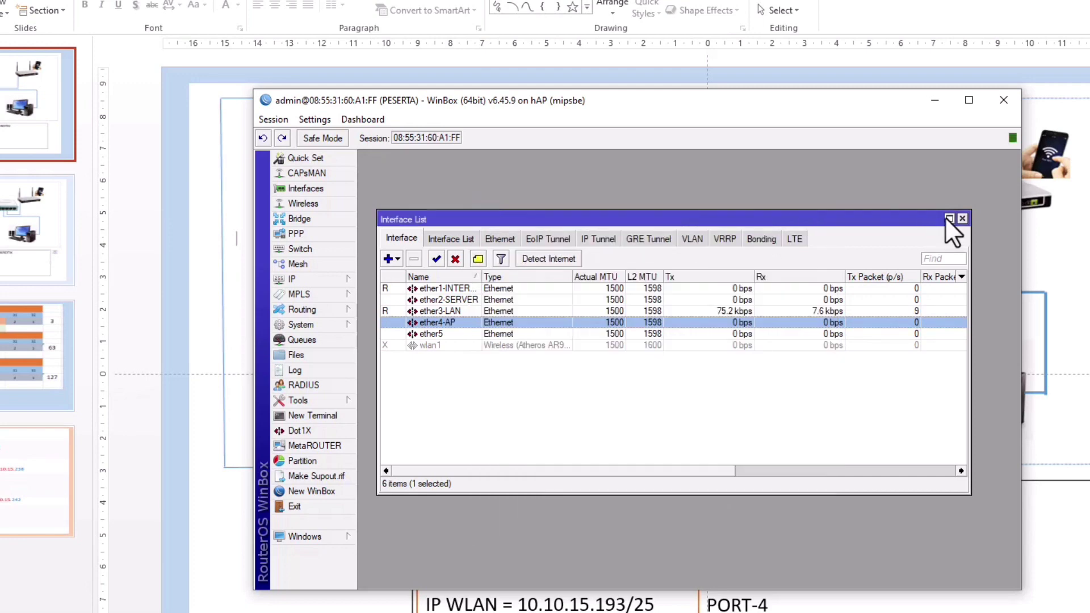
left_click(963, 219)
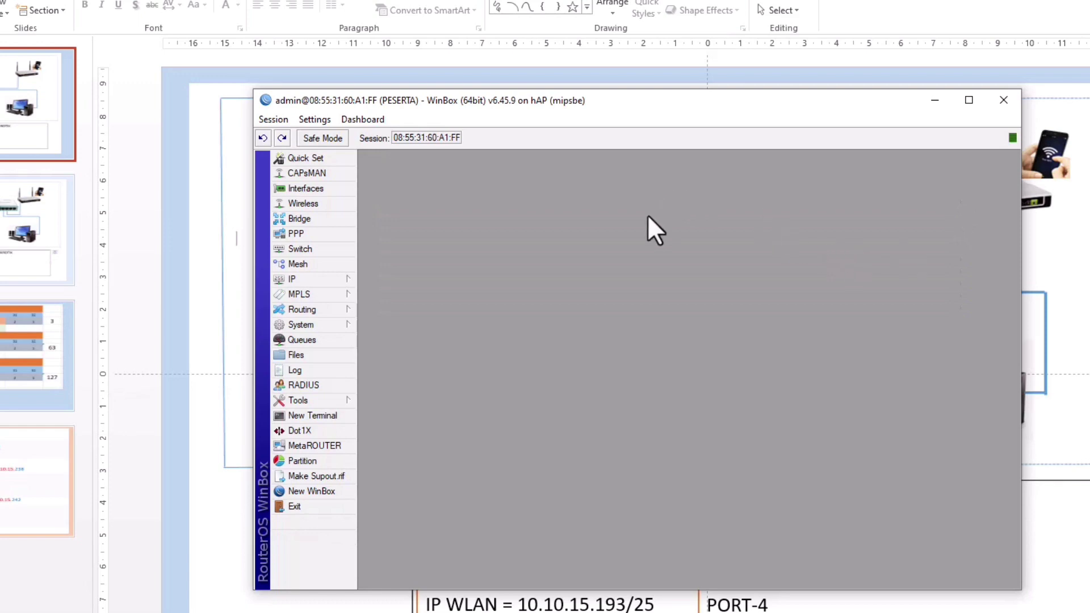
Open the router's IP address list
left_click(347, 278)
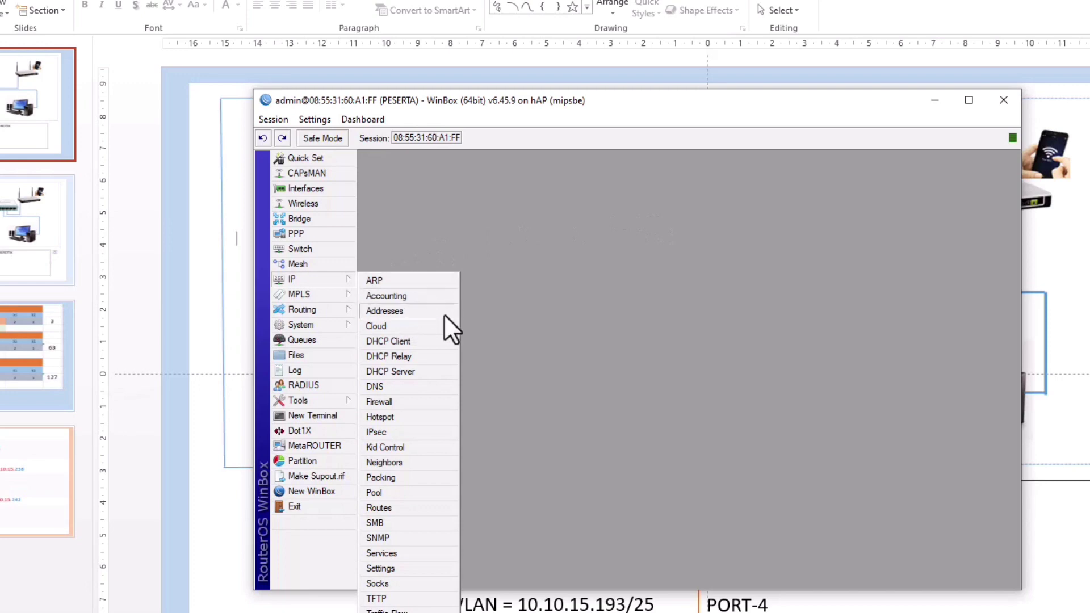
left_click(427, 312)
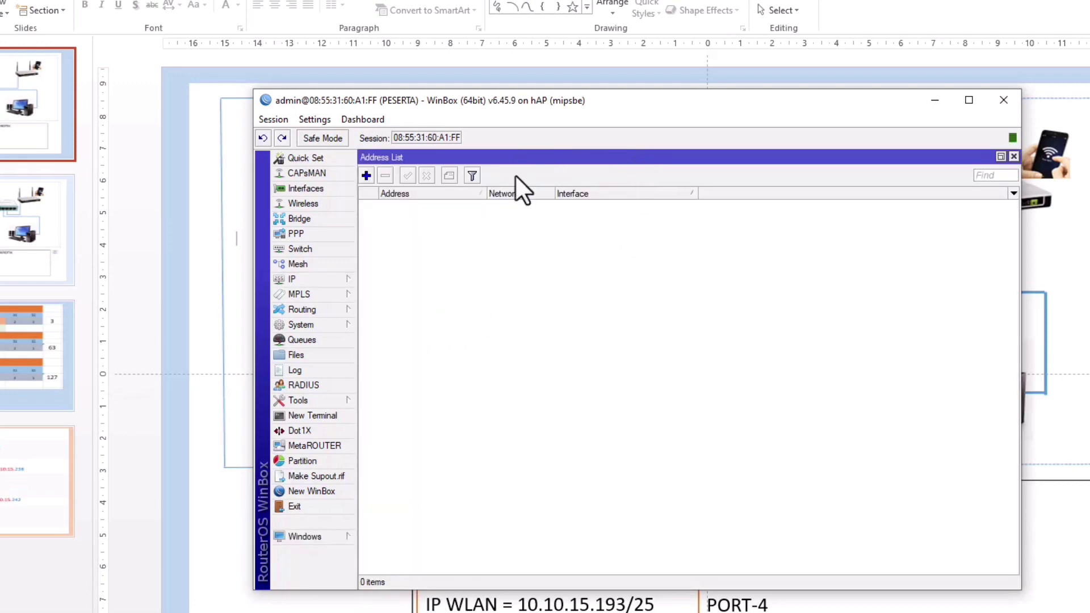
left_click(366, 174)
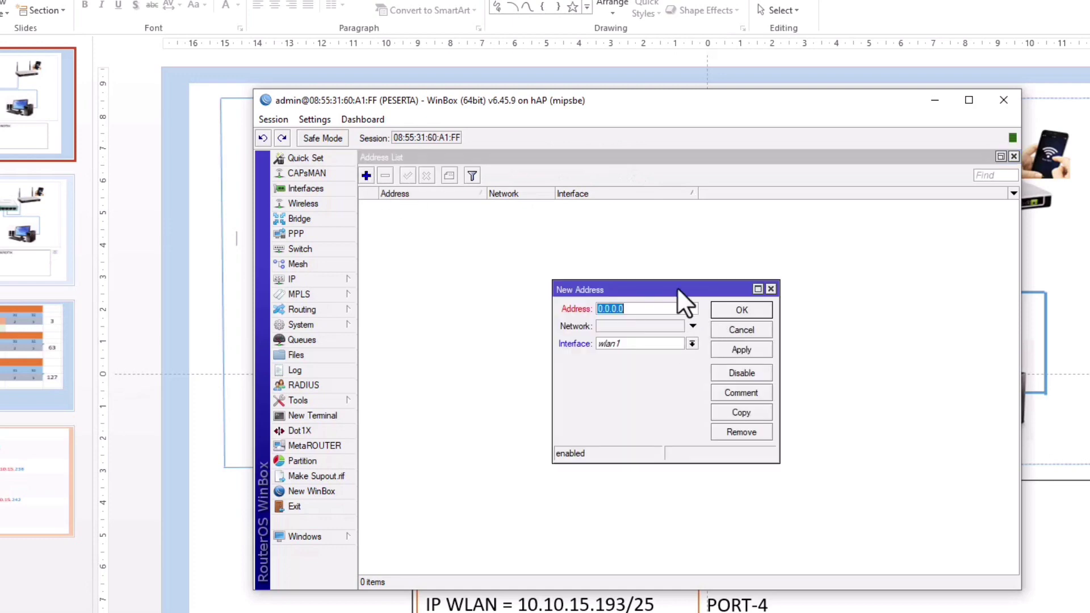
left_click_drag(677, 288, 656, 256)
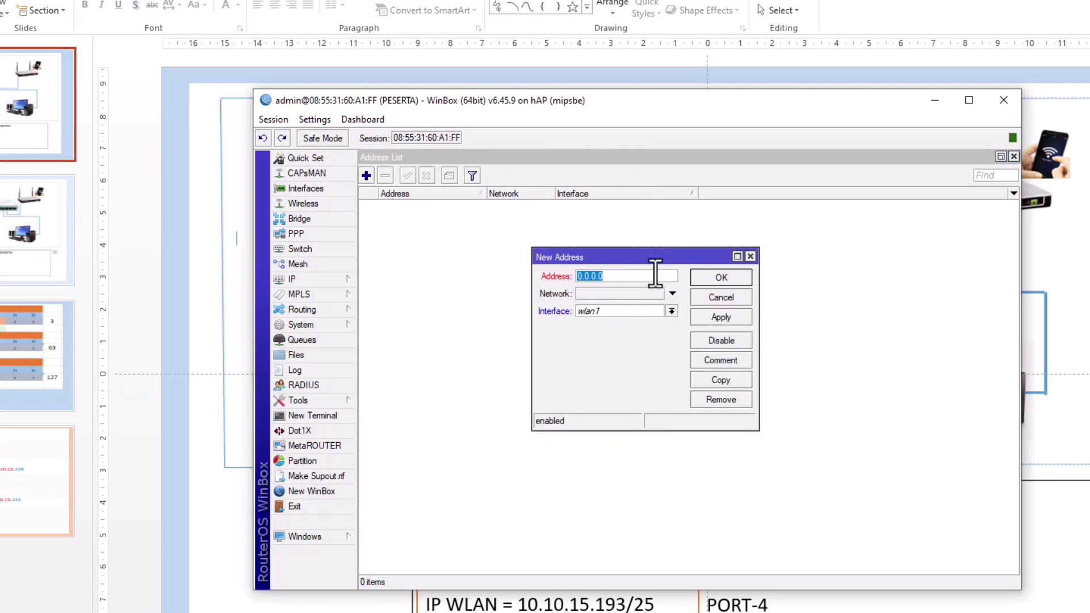
left_click(671, 309)
left_click(751, 257)
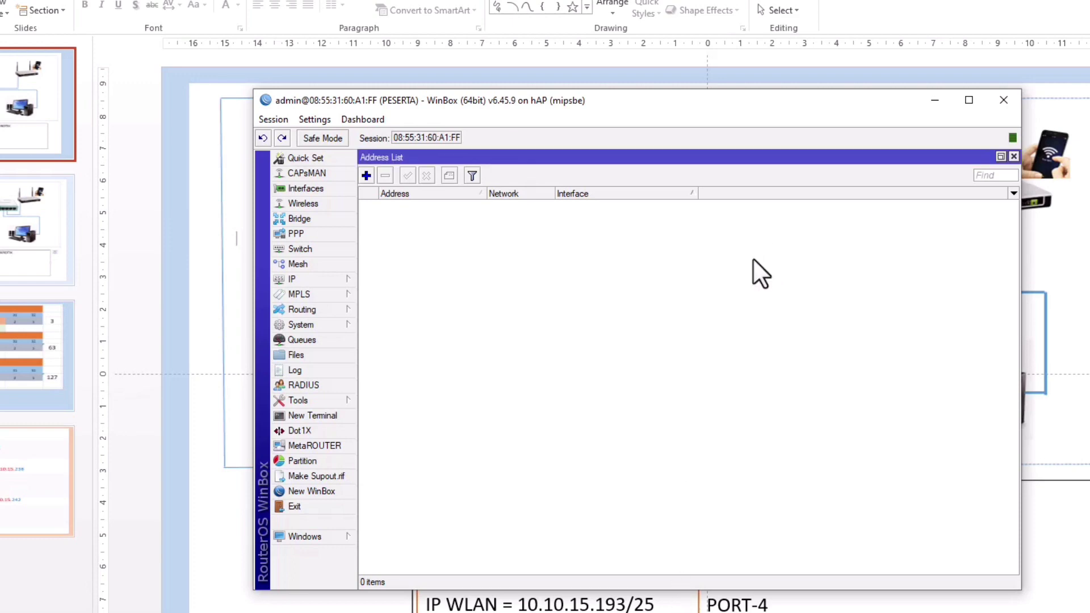
Add a DHCP client on the ether1-INTERNET interface and close the DHCP client list
left_click(323, 278)
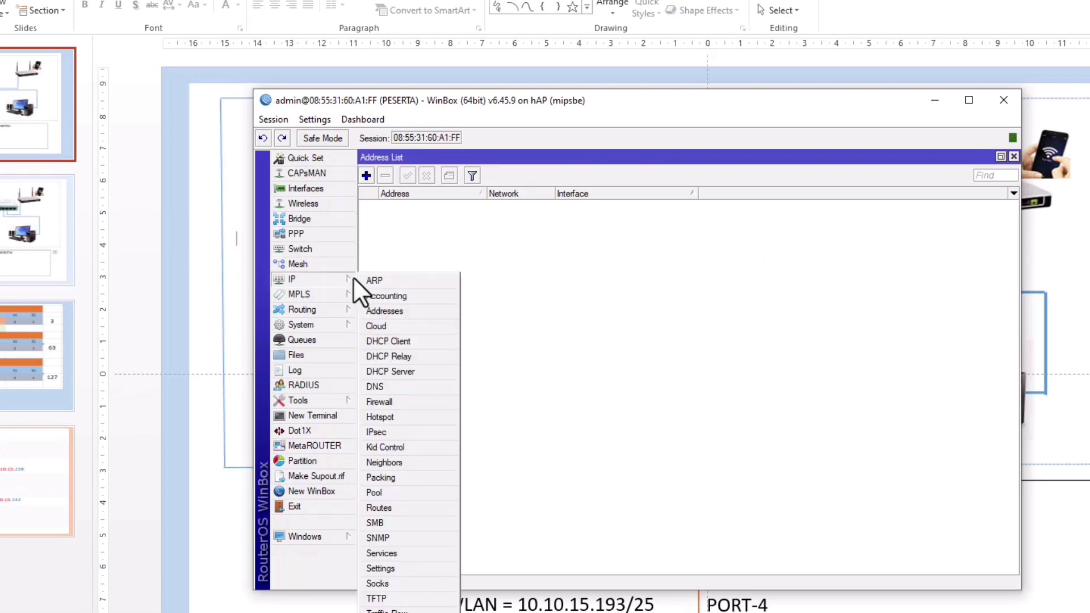
left_click(412, 342)
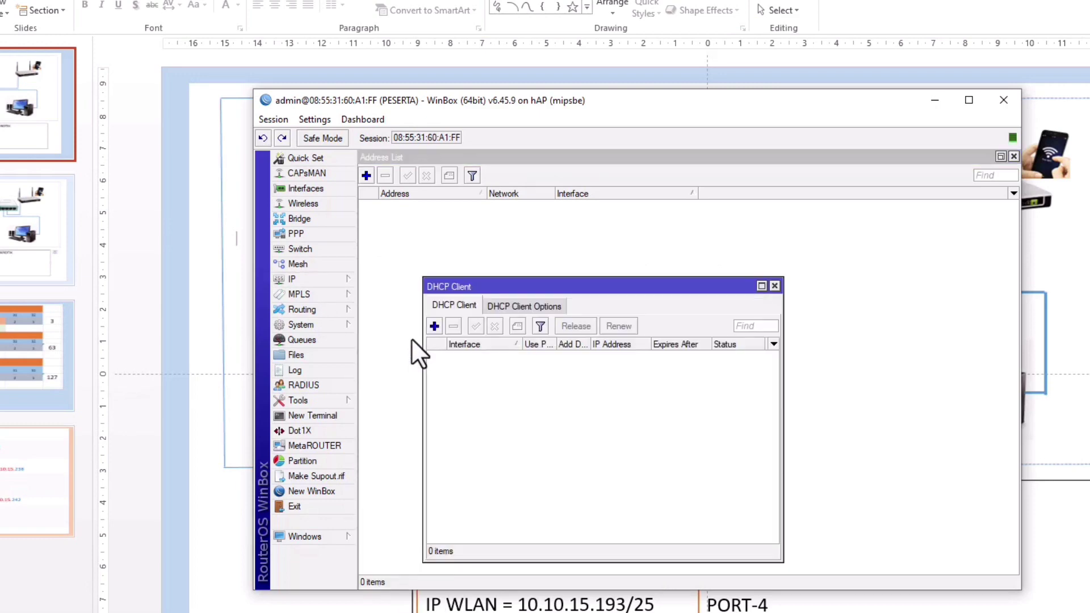
left_click(438, 324)
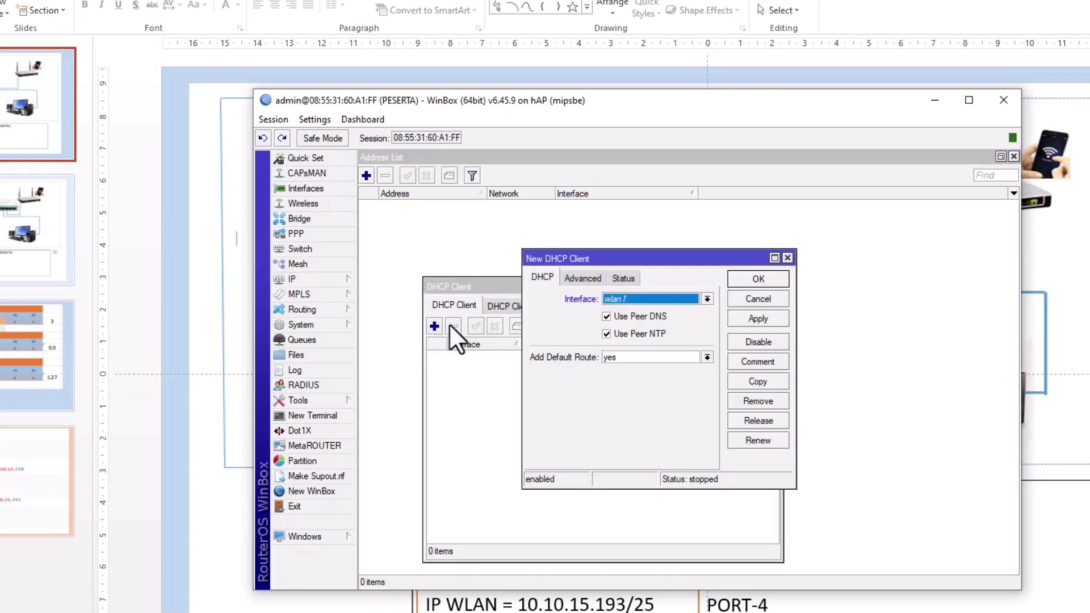
left_click(679, 296)
left_click(662, 310)
left_click(746, 316)
left_click(757, 280)
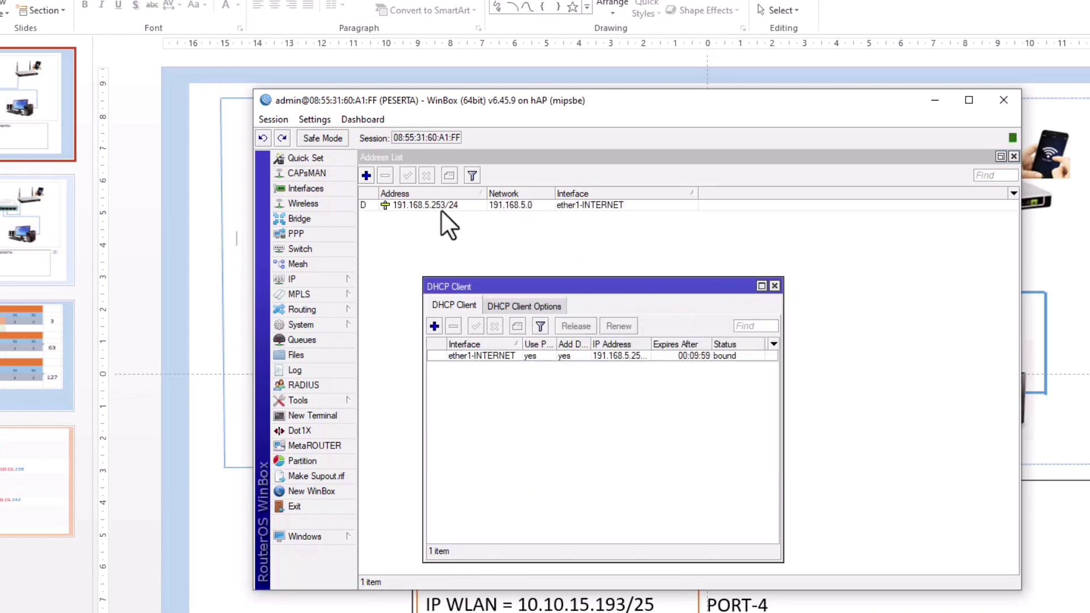
mouse_move(442, 211)
left_click(774, 286)
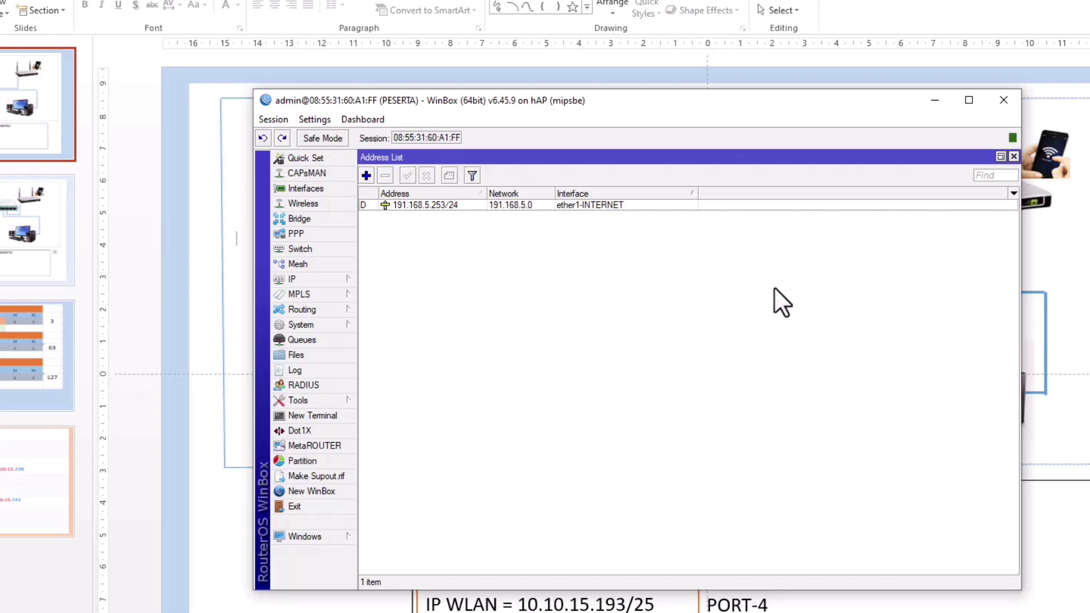
Add the IP address 10.10.15.1/29 on the ether2-SERVER interface, checking it against the topology slide
left_click(365, 176)
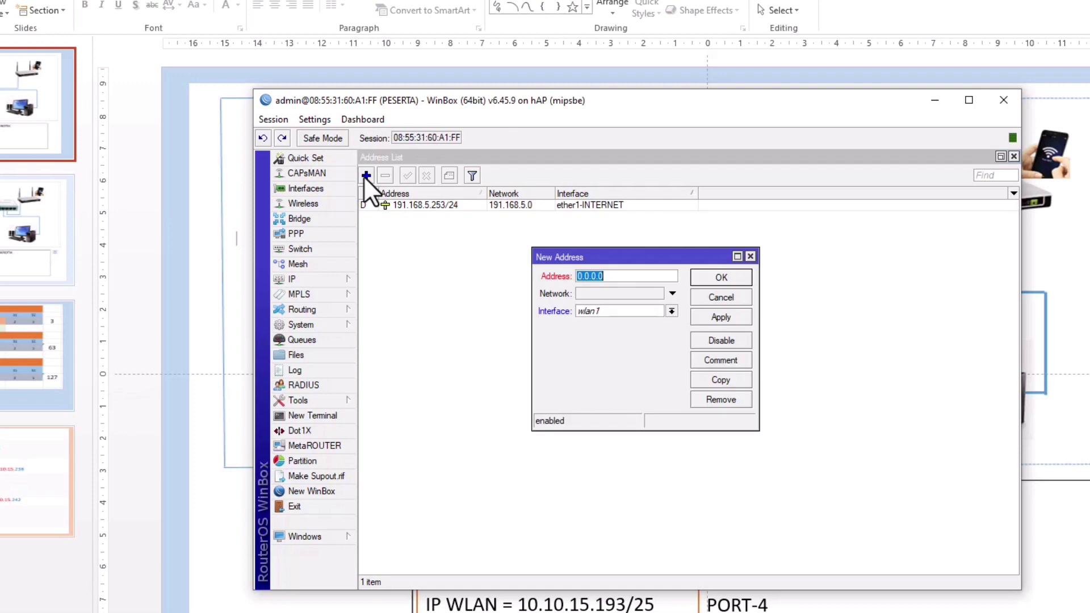
left_click(672, 312)
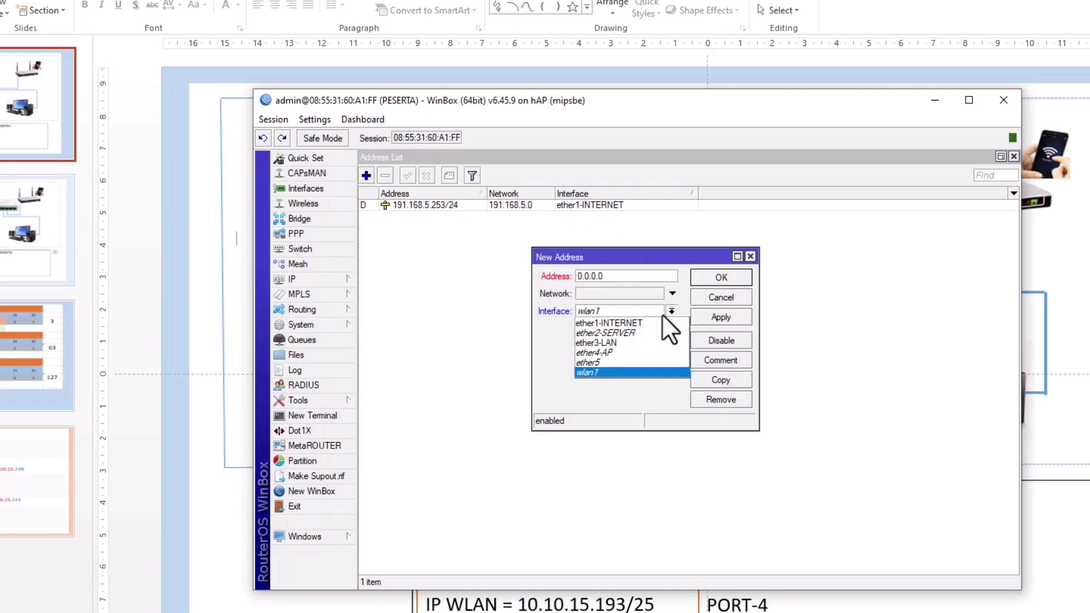
left_click(636, 331)
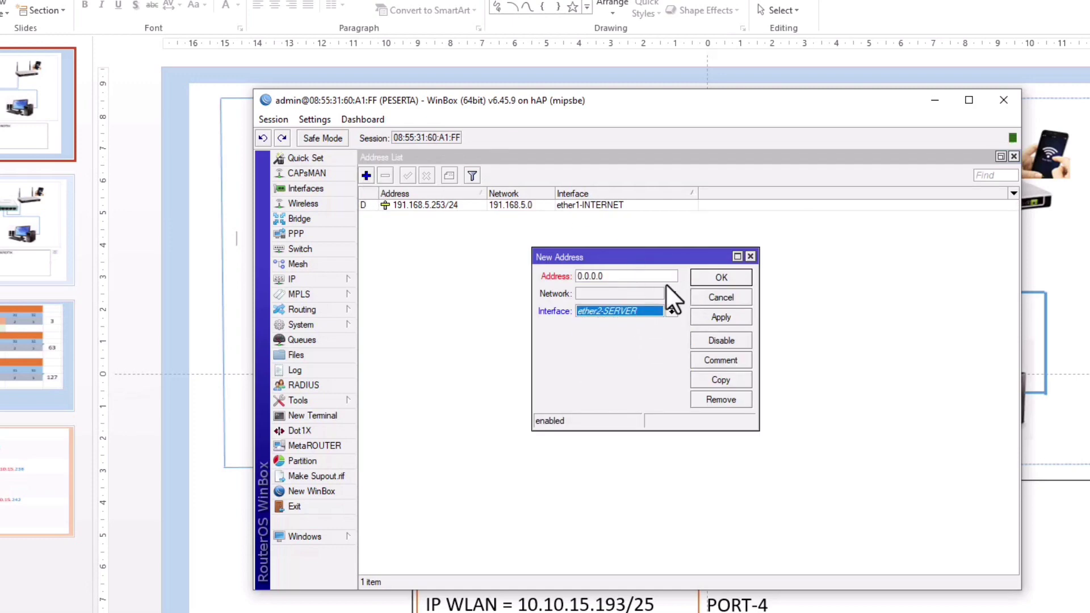
left_click(592, 595)
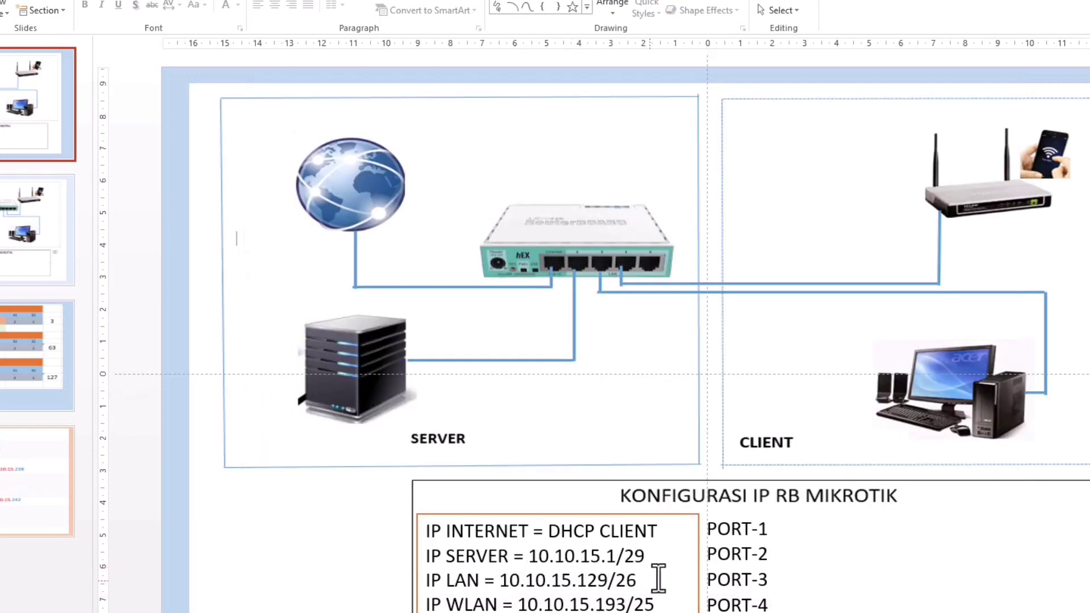
left_click(645, 612)
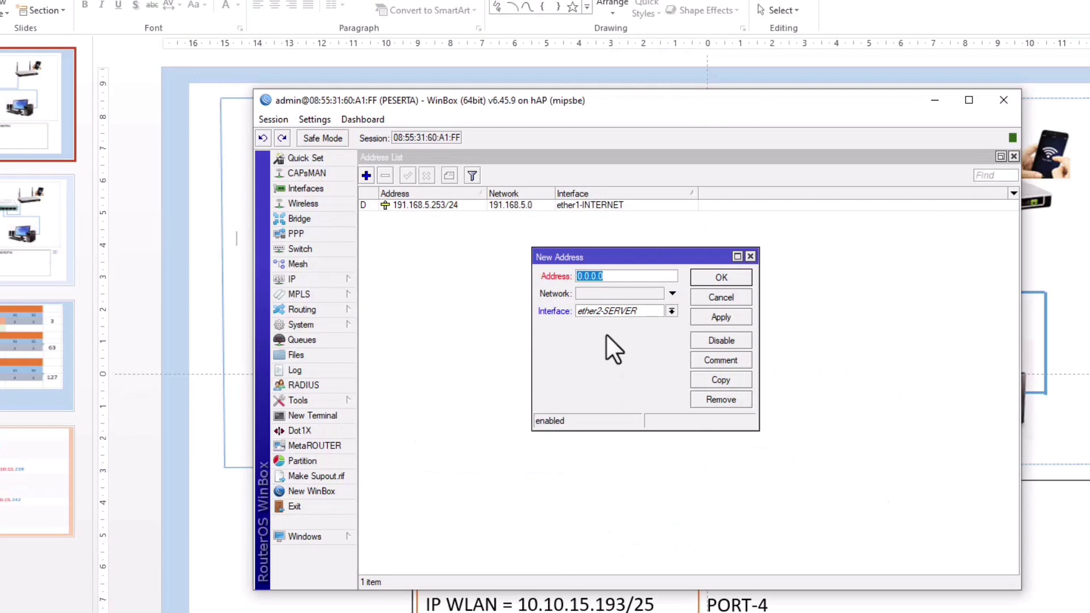
type("10.10.15.1/29")
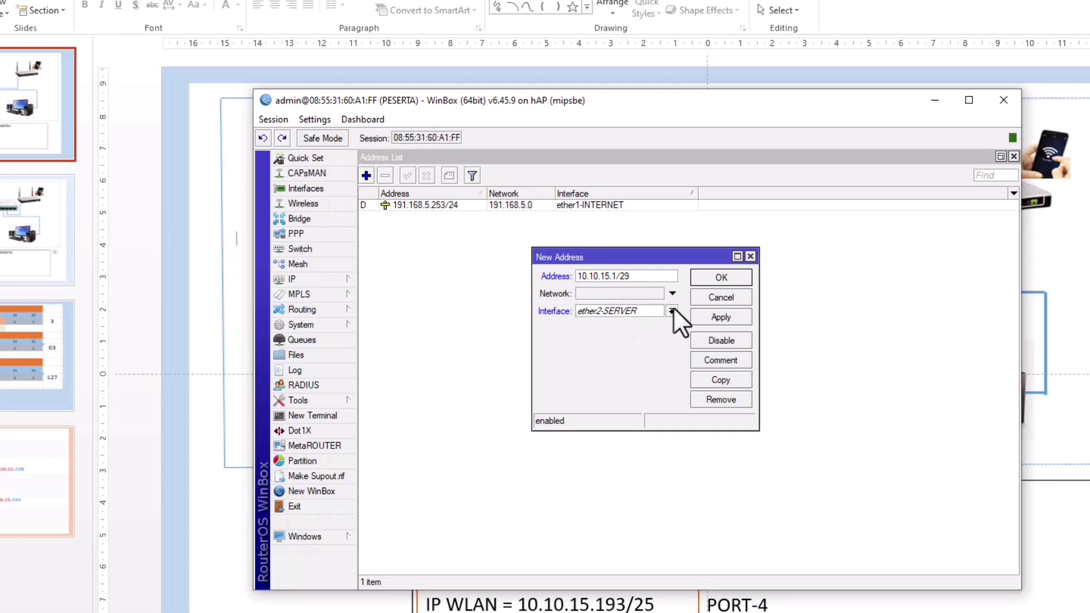
left_click(704, 318)
left_click(720, 277)
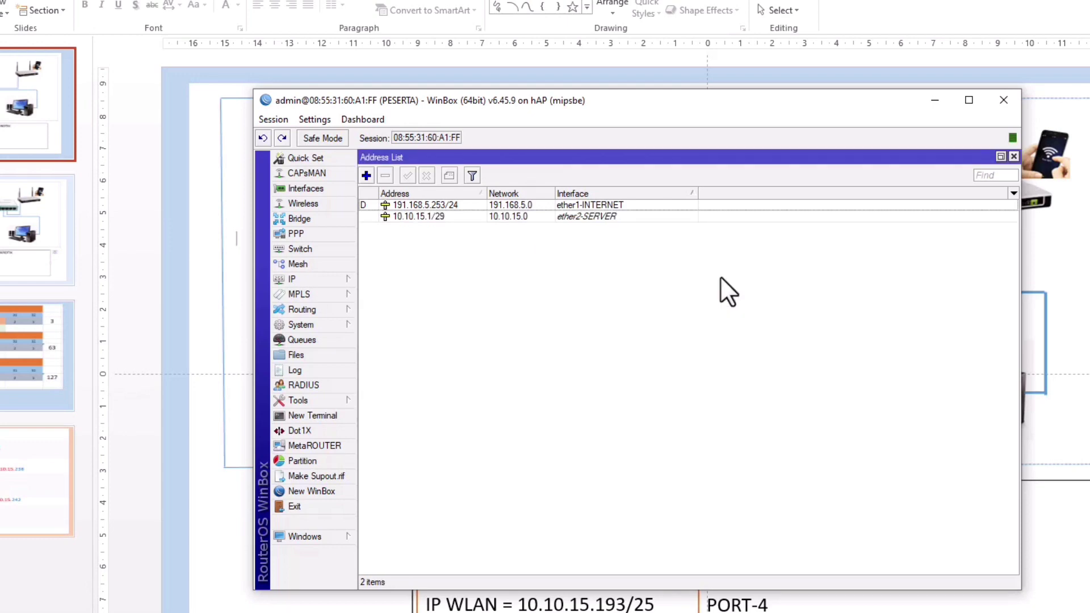
Add the IP address 10.10.15.129/26 on the ether3-LAN interface, checking it against the topology slide
left_click(372, 176)
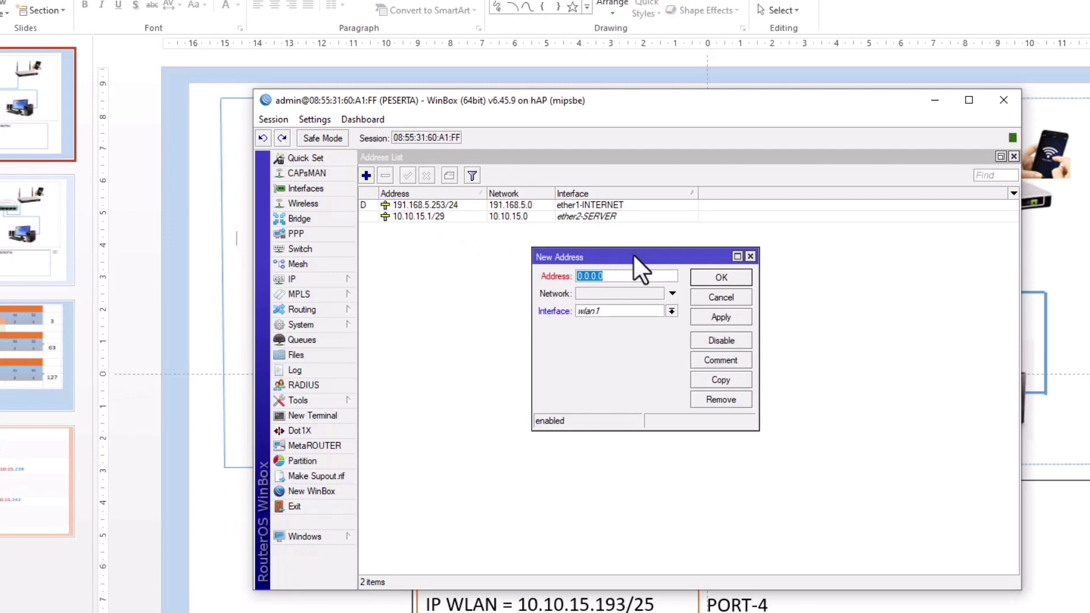
type("10.10.15./")
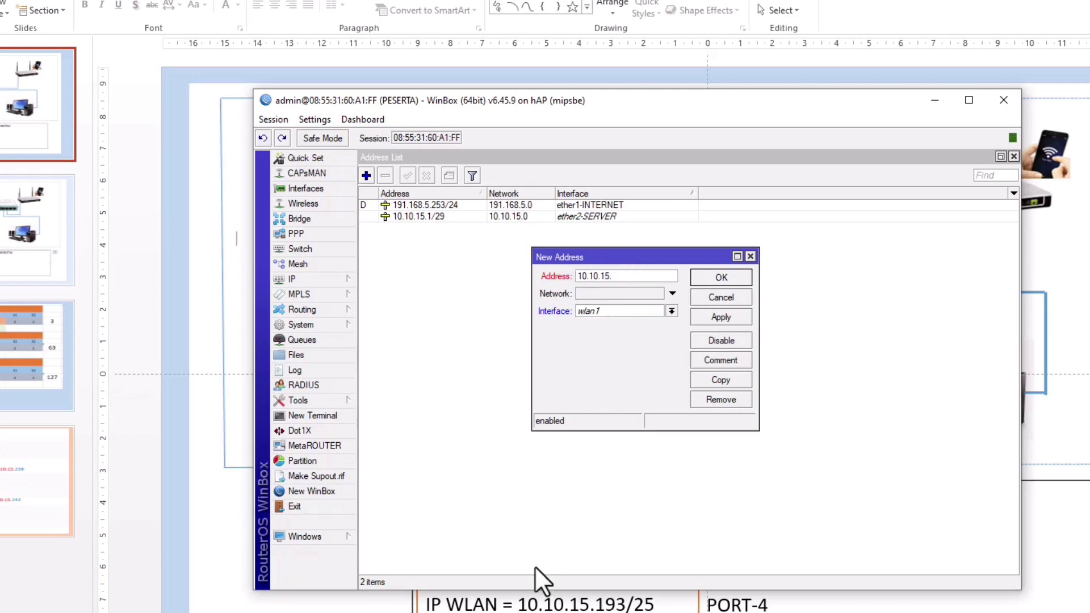
left_click(533, 585)
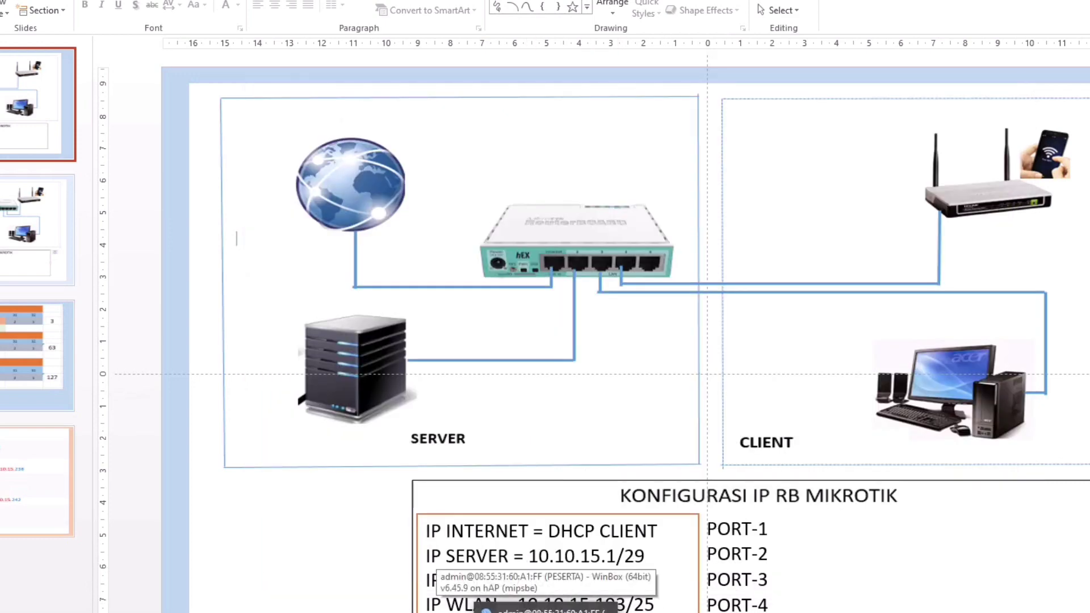
left_click(540, 610)
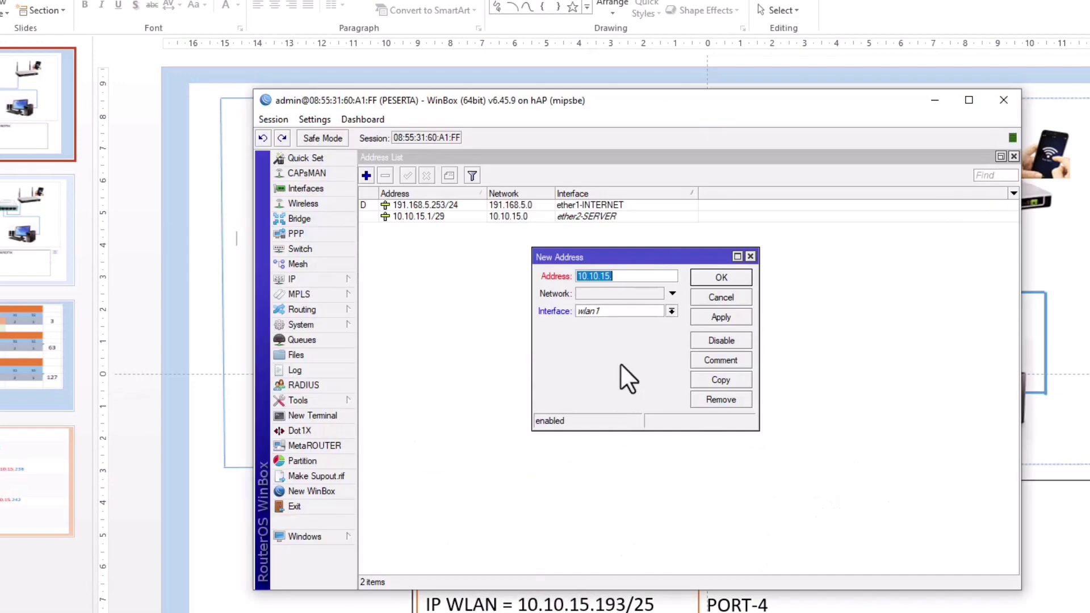
left_click(638, 277)
type("129/26")
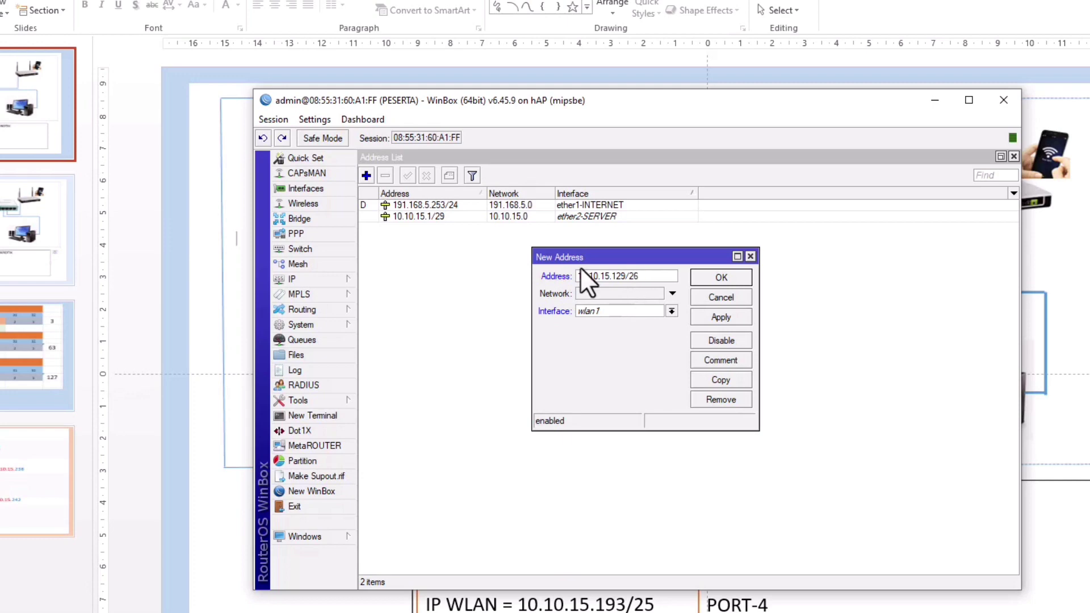
left_click(610, 312)
left_click(619, 340)
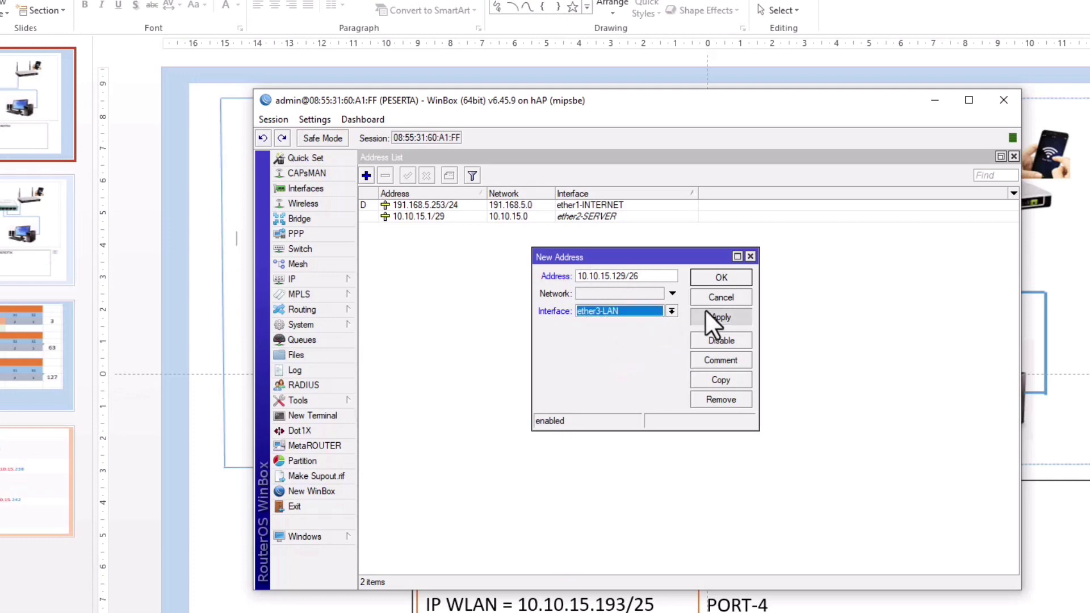
left_click(706, 313)
left_click(720, 277)
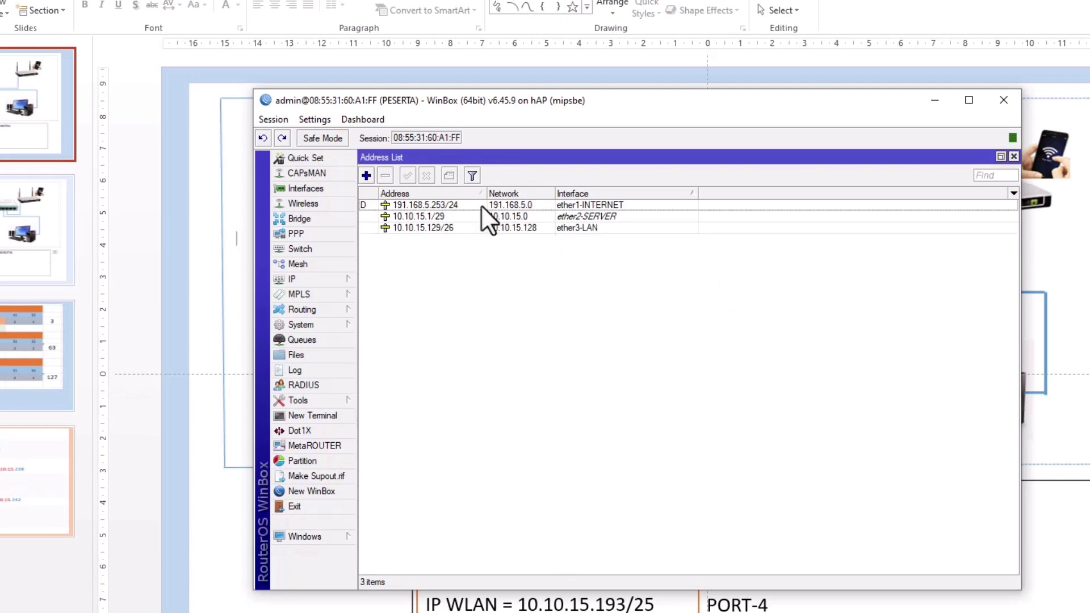
Add the IP address 10.10.15.193/5 on the ether4-AP interface
left_click(363, 172)
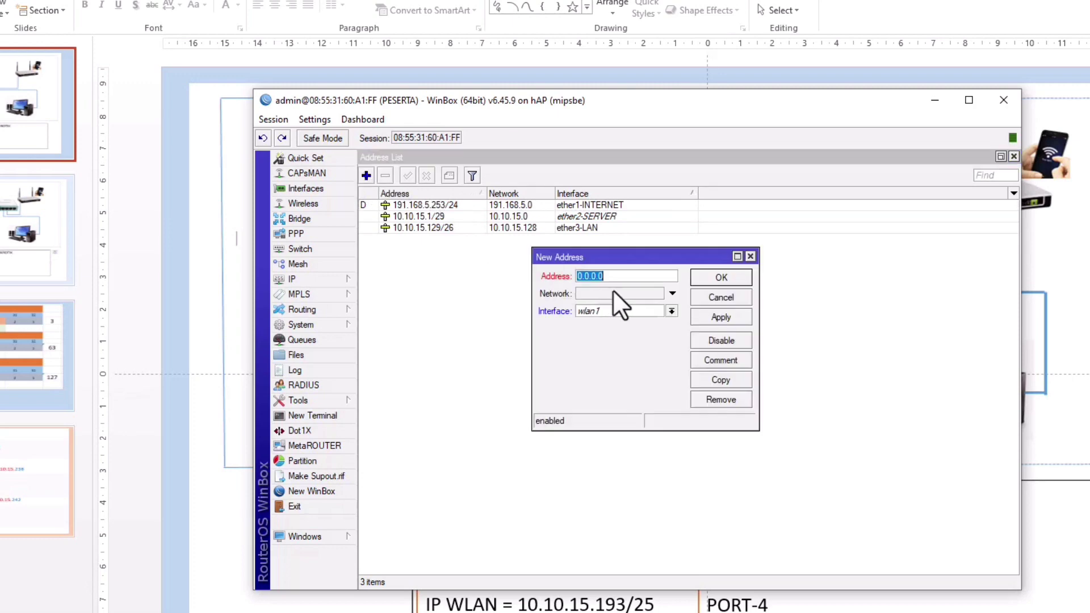
type("10.10.15.193")
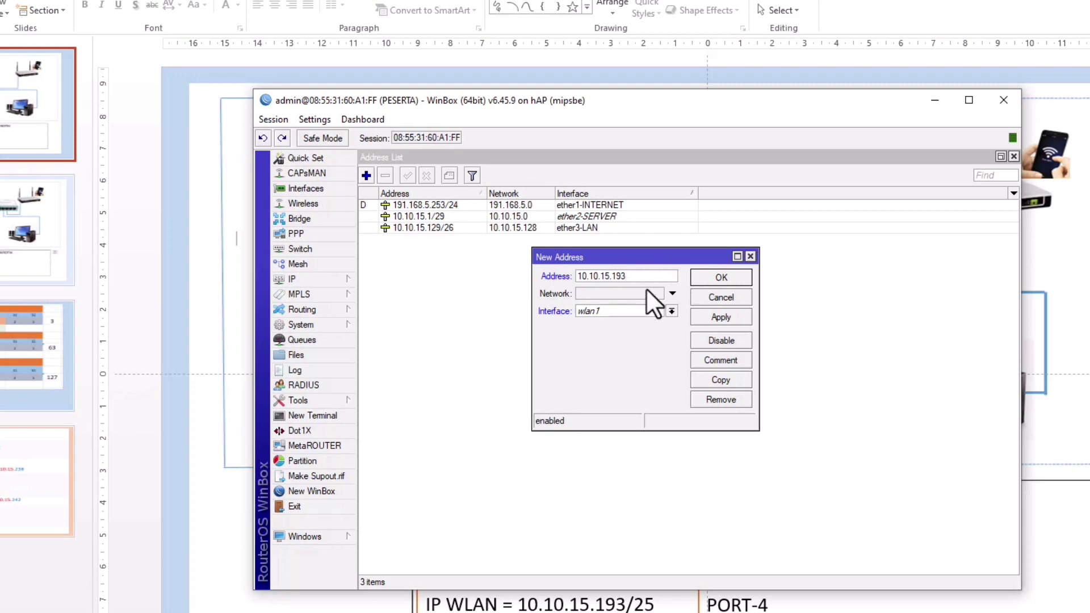
type("/5")
left_click(652, 308)
left_click(622, 345)
left_click(721, 316)
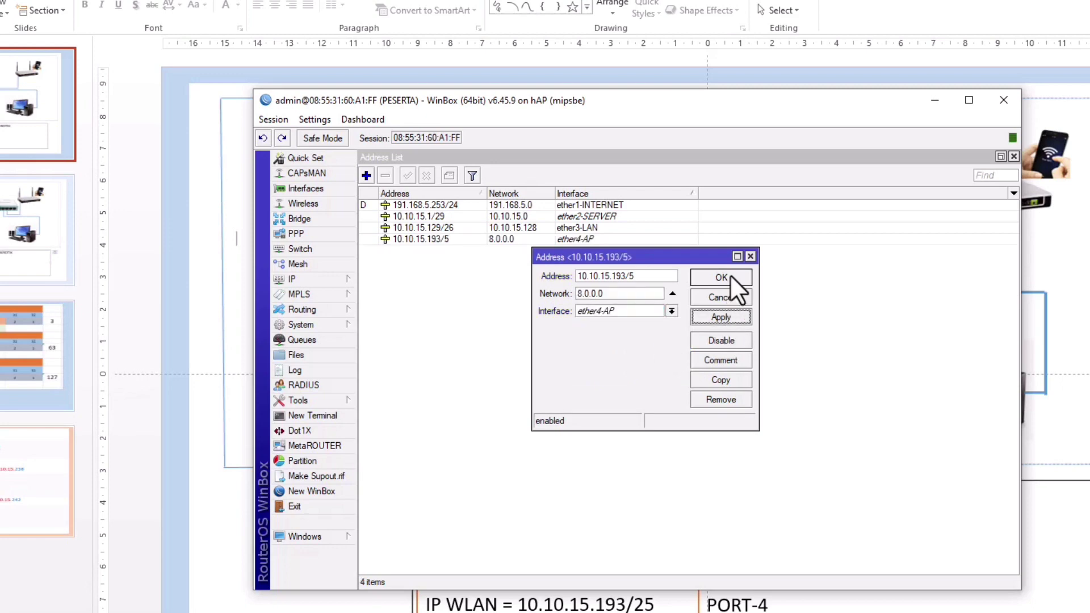
left_click(730, 276)
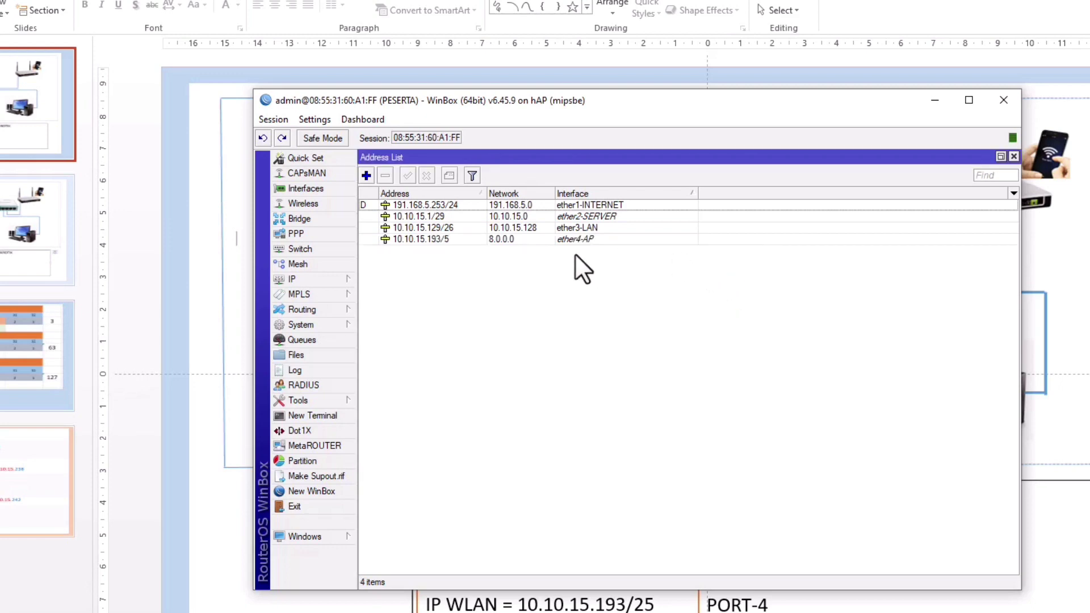
Set the ether4-AP interface's address to 10.10.15.193/25
double_click(455, 243)
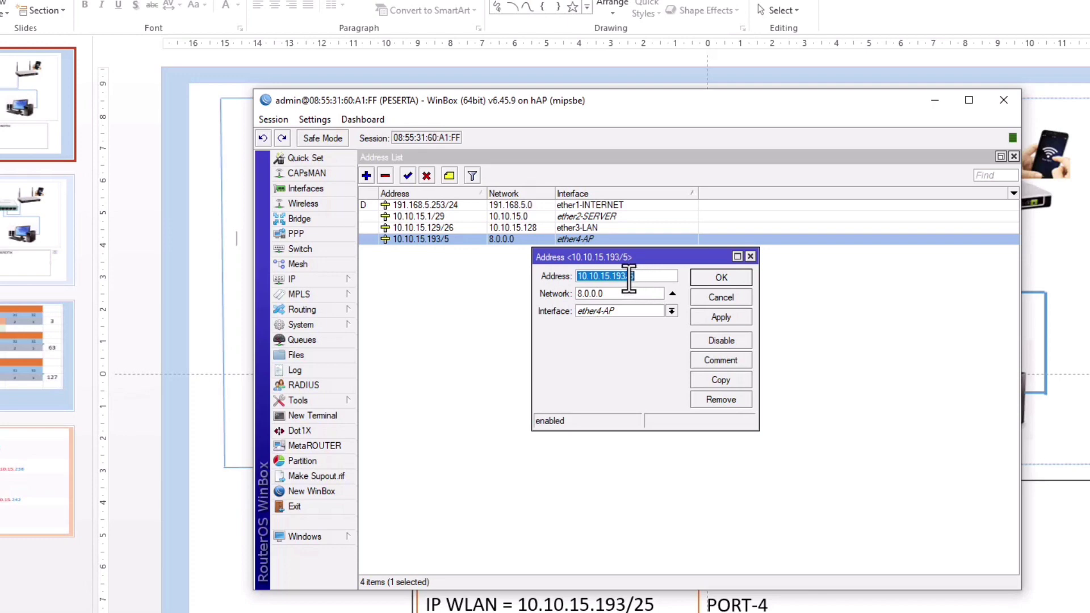
left_click(632, 277)
key("BackSpace")
type("25")
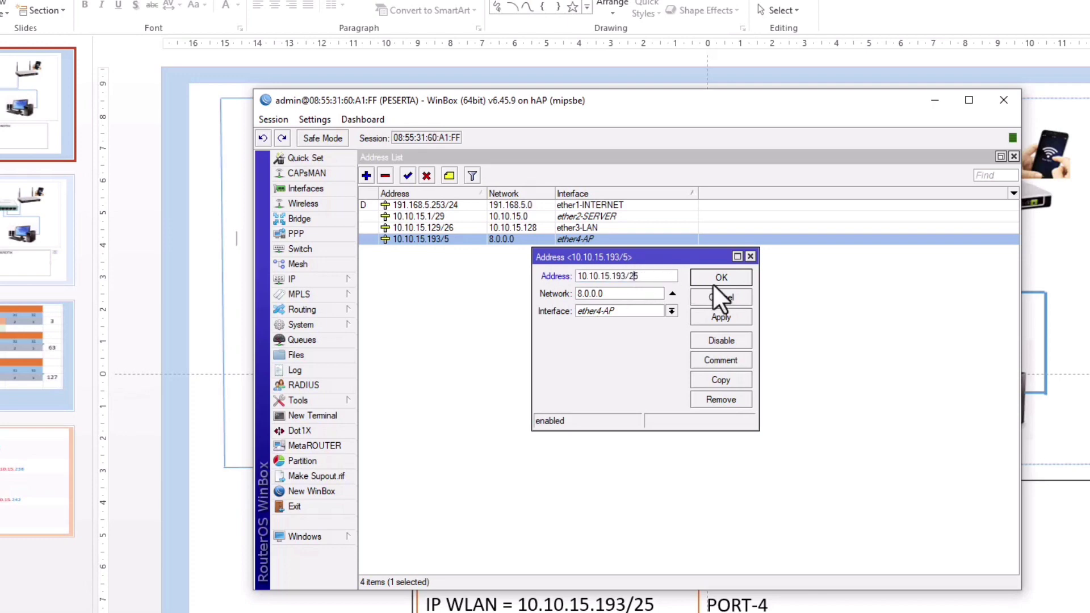
left_click(731, 278)
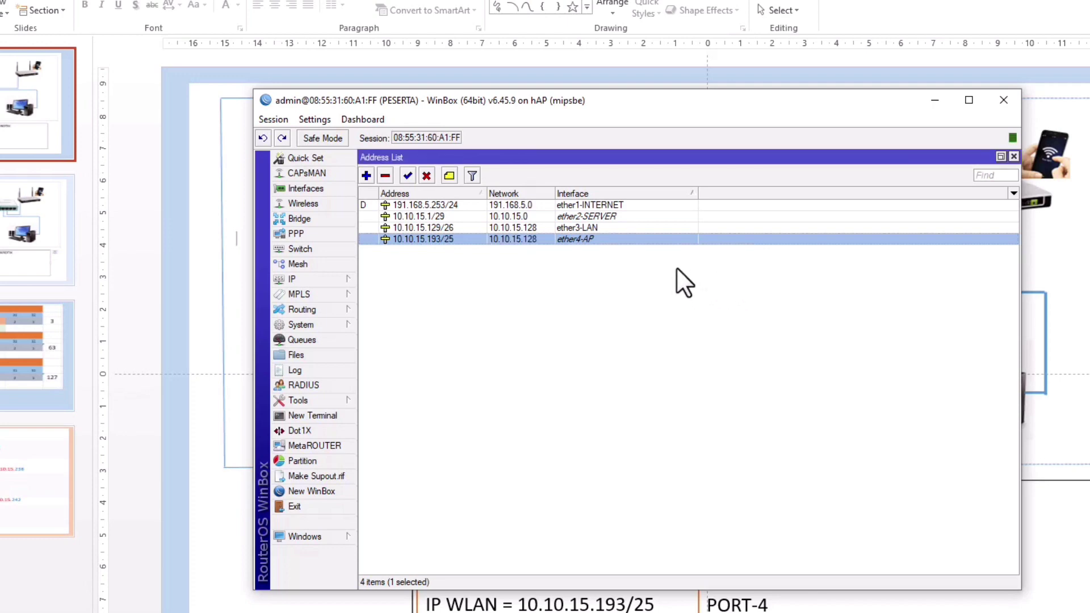
Set the ether3-LAN interface's address to 10.10.15.129/25
double_click(470, 227)
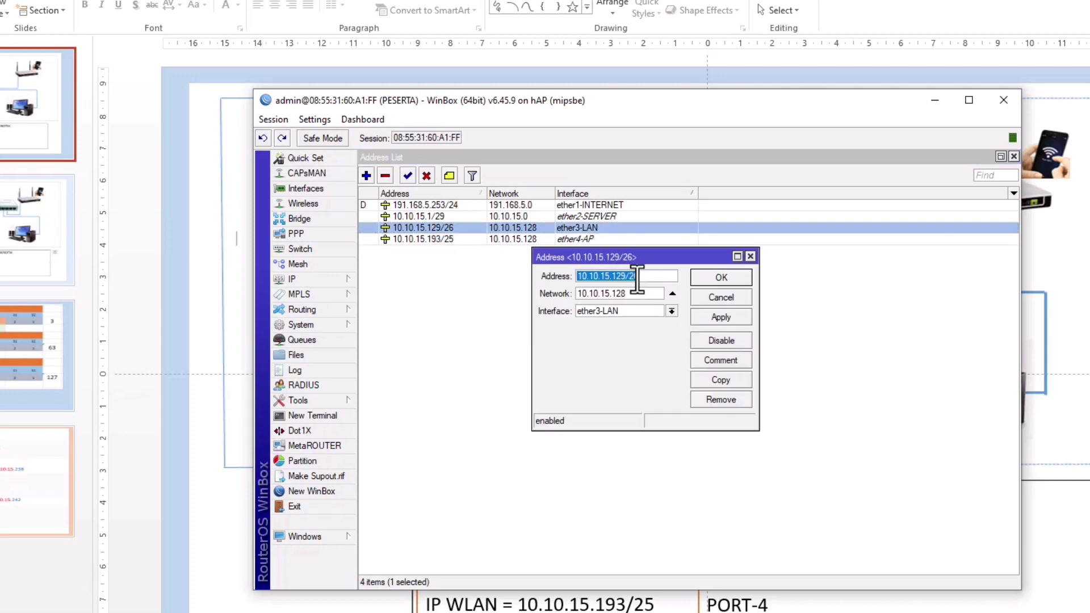
left_click(637, 277)
type("5")
left_click(695, 279)
Set the ether4-AP interface's address to 10.10.15.193/26
double_click(457, 238)
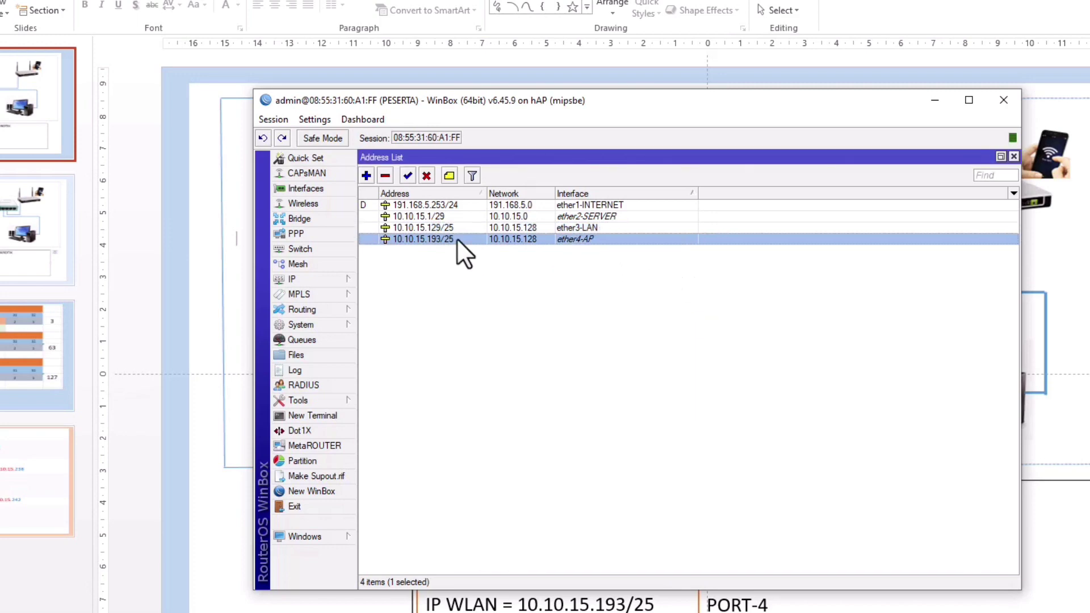
left_click(660, 277)
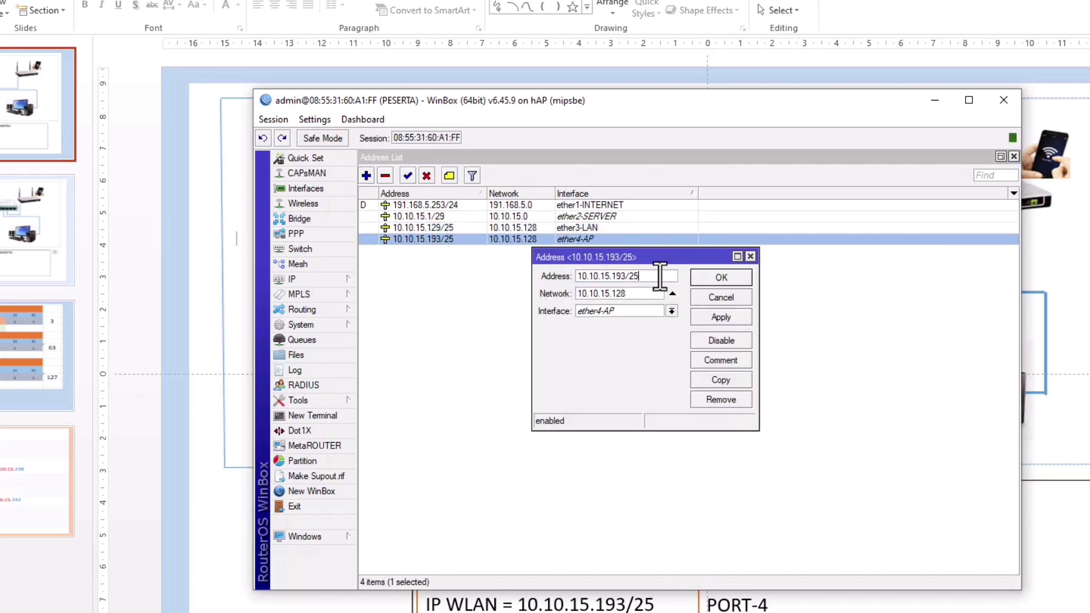
key("BackSpace")
type("6")
left_click(727, 277)
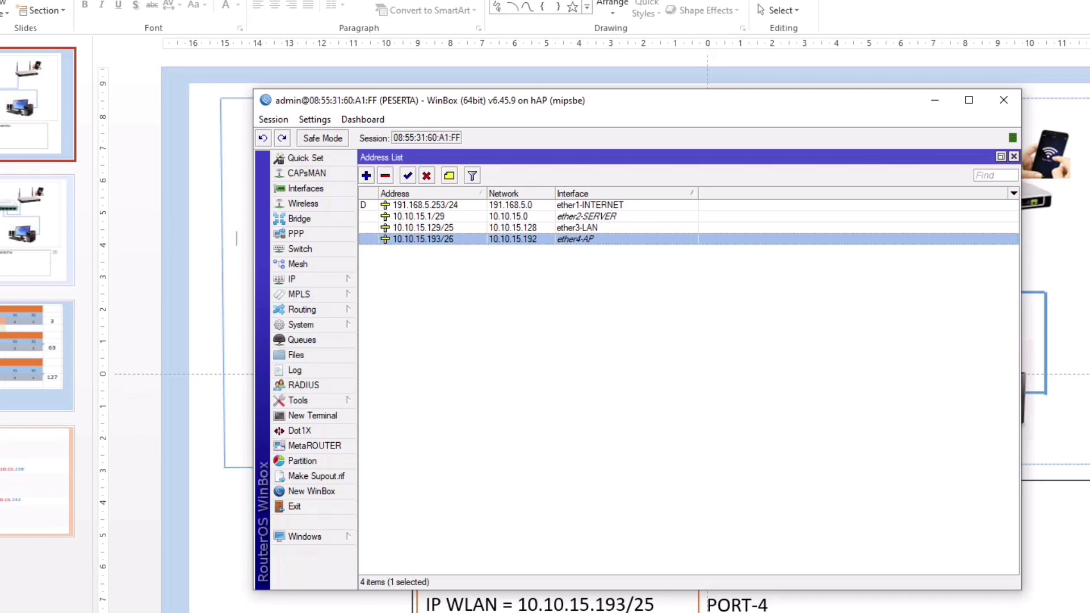
Compare the ether3-LAN and ether4-AP addresses and networks with the subnet table slide in PowerPoint, then return to the WinBox address list
key("alt+Tab")
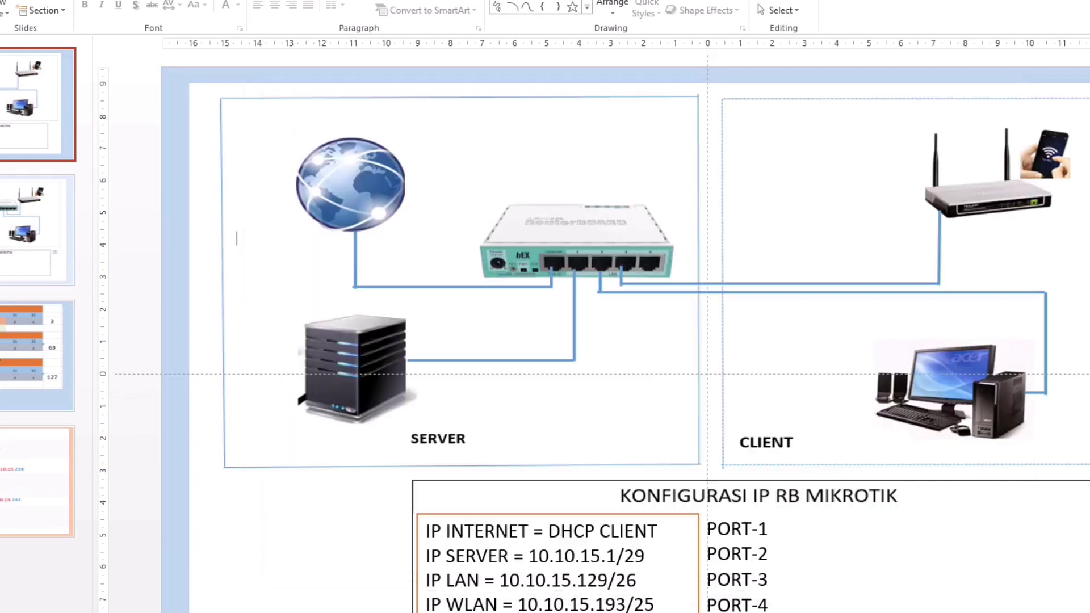
scroll(510, 492, "down", 1)
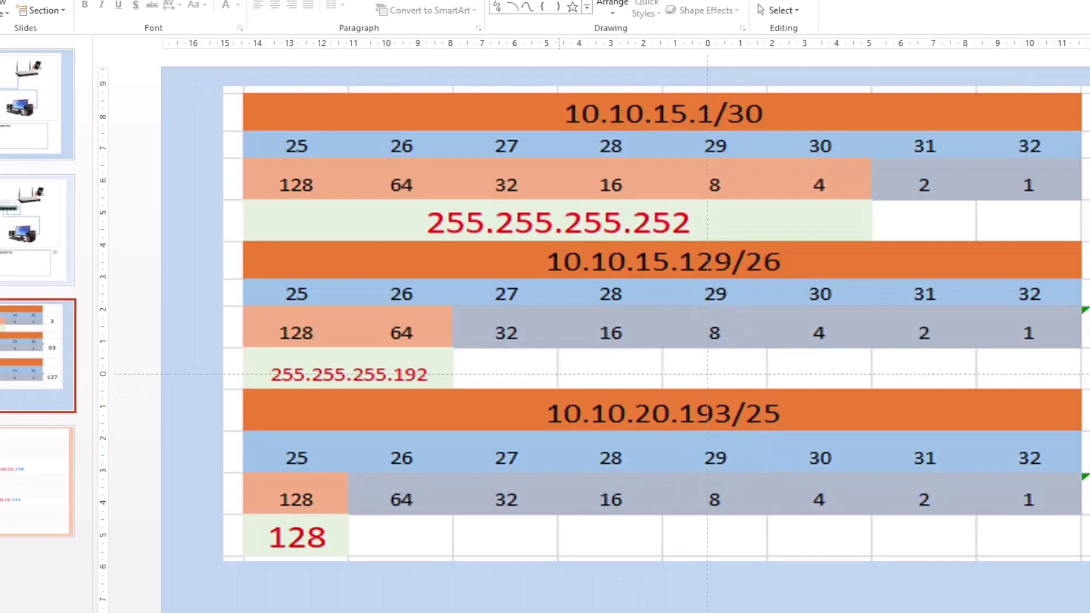
key("alt+Tab")
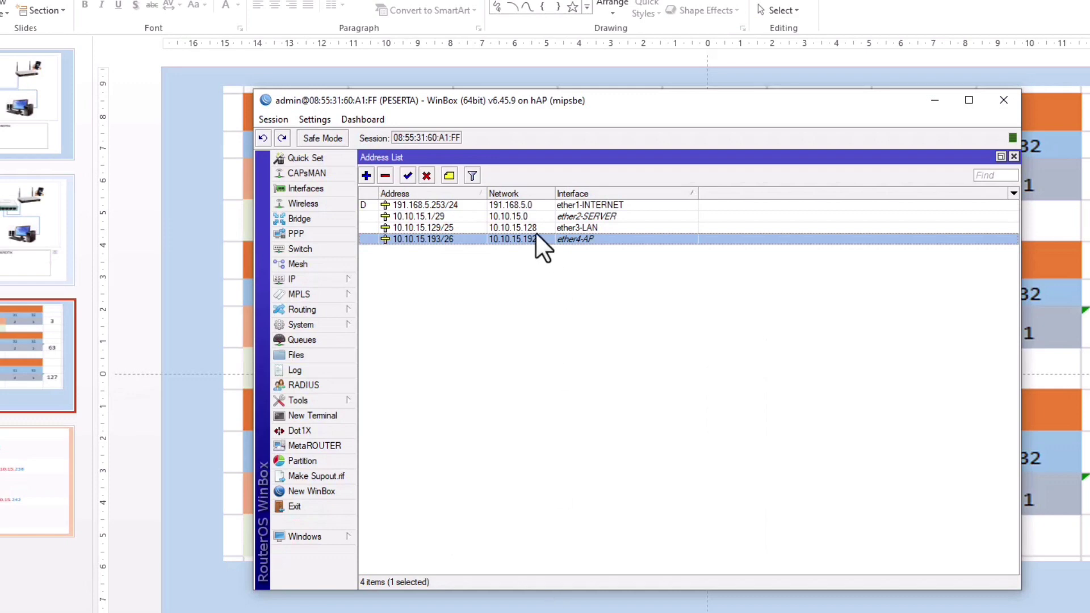
left_click(459, 228)
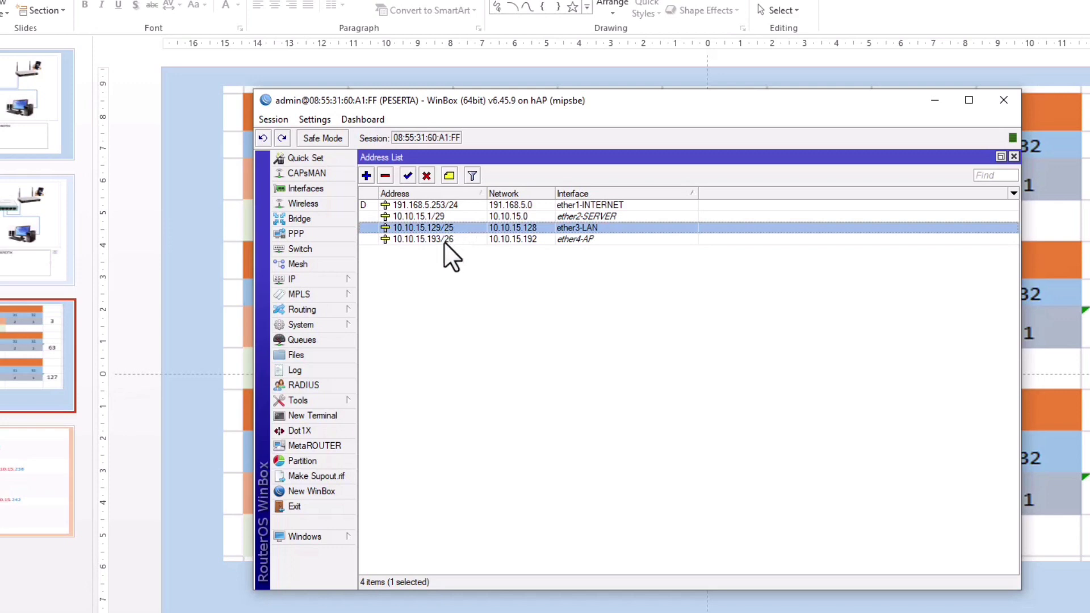
left_click(445, 239)
left_click(12, 371)
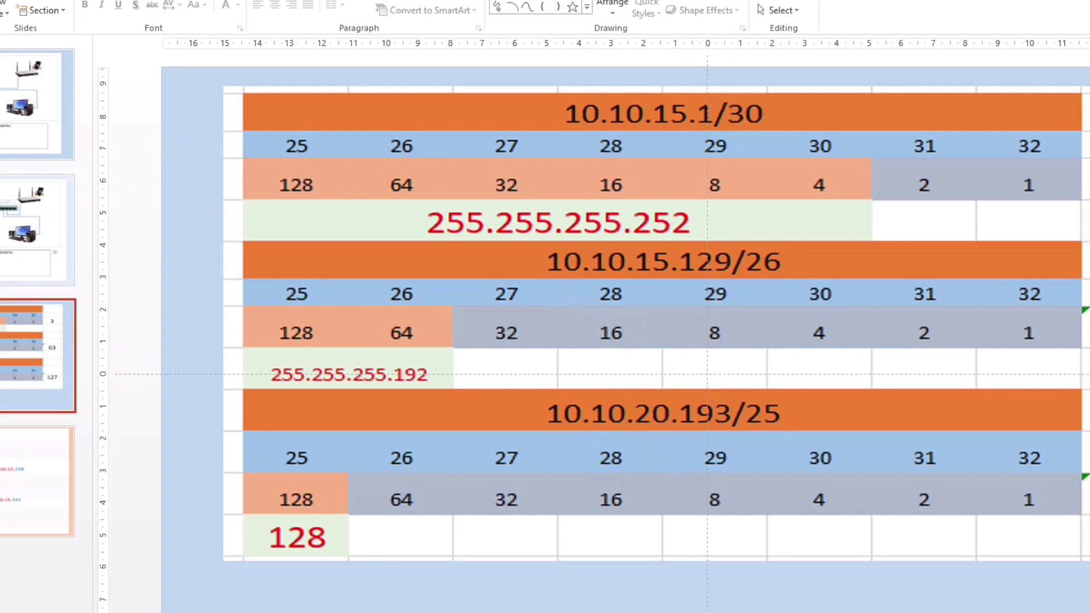
key("alt+Tab")
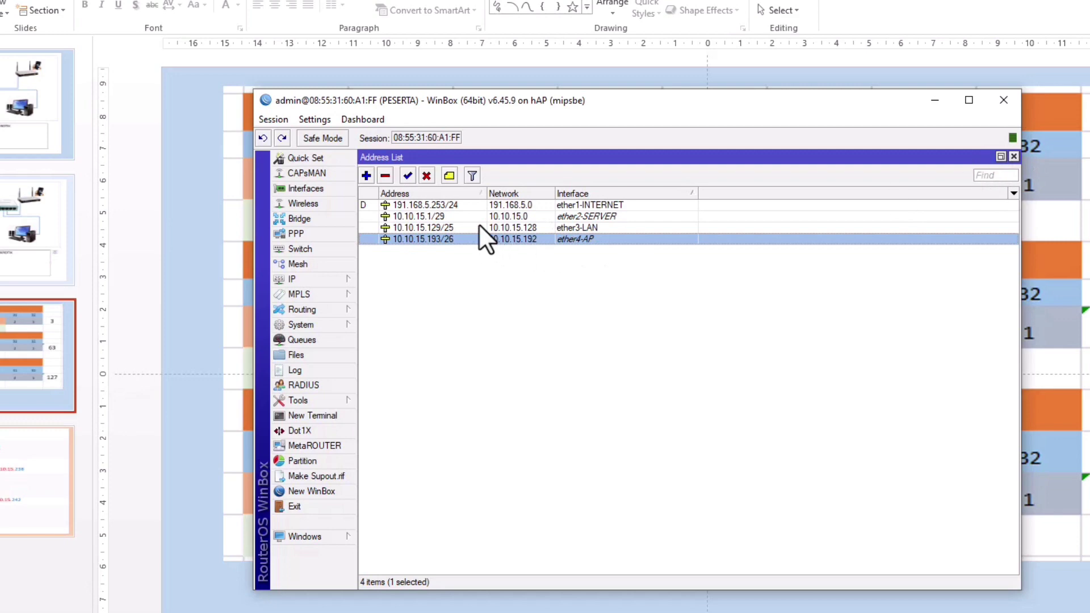
left_click(462, 227)
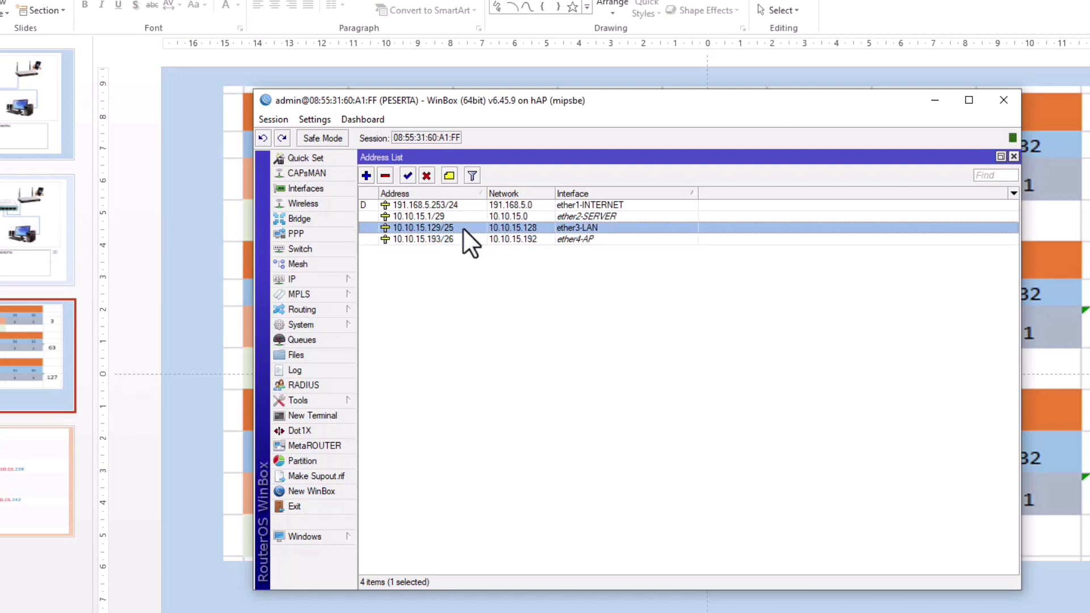
left_click(534, 238)
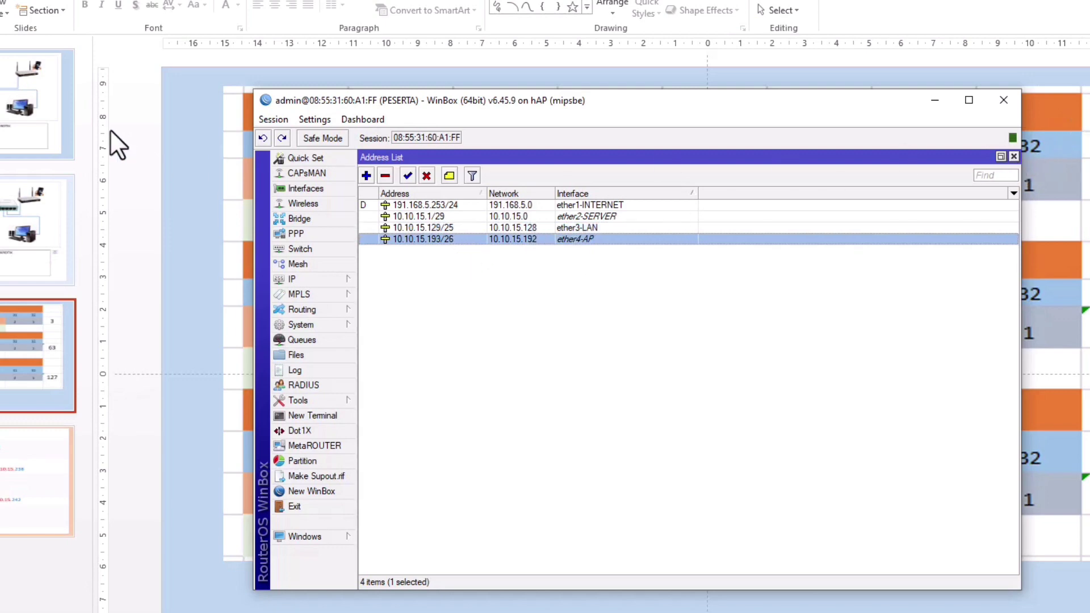
left_click(5, 121)
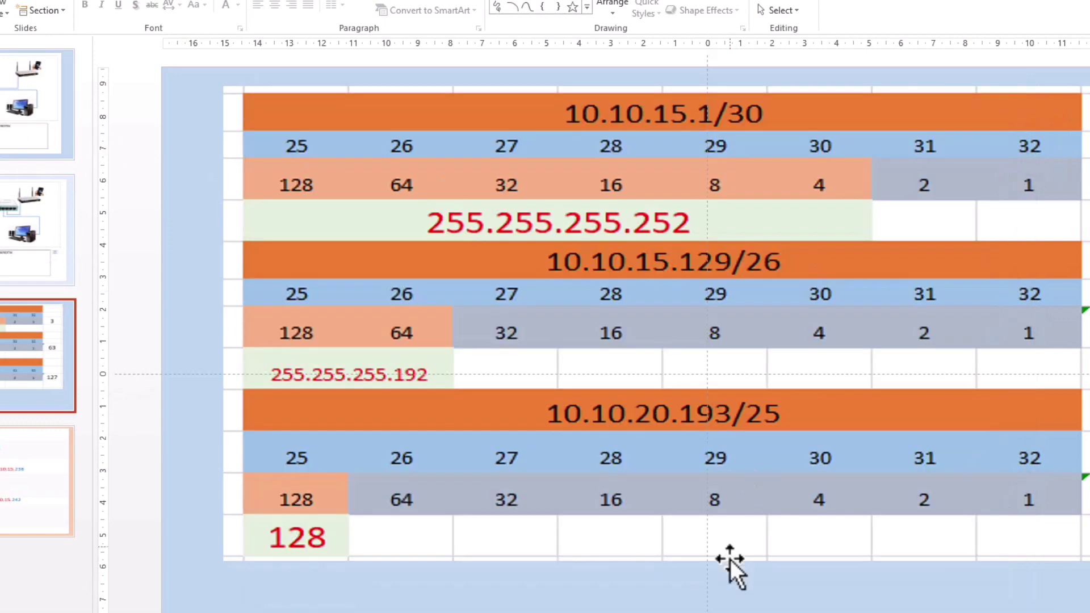
left_click(12, 134)
key("alt+Tab")
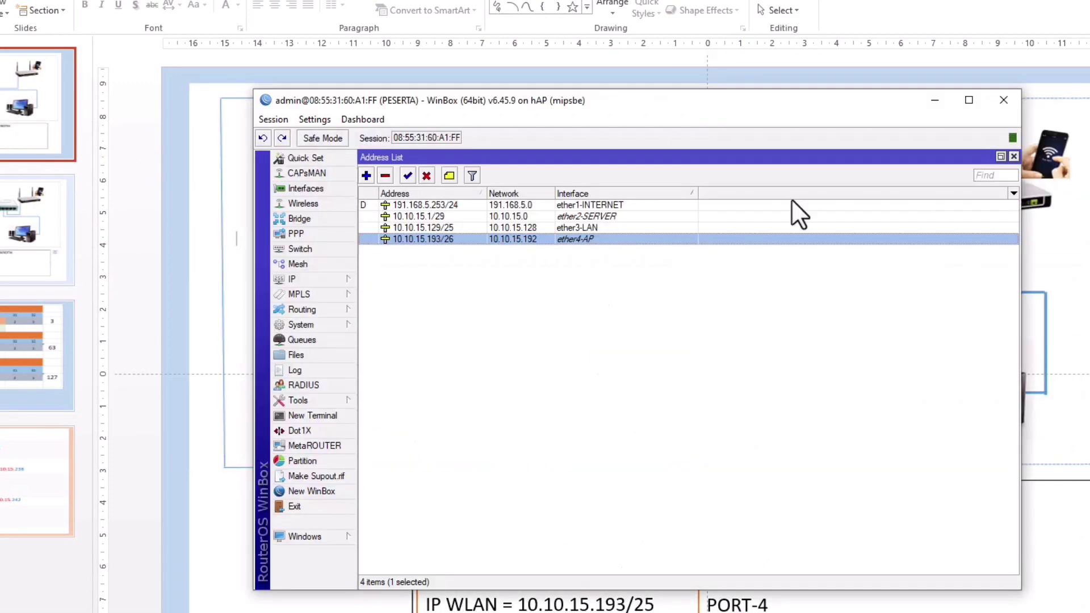
Close the address list and review the network topology slide in PowerPoint, returning to WinBox
left_click(1013, 157)
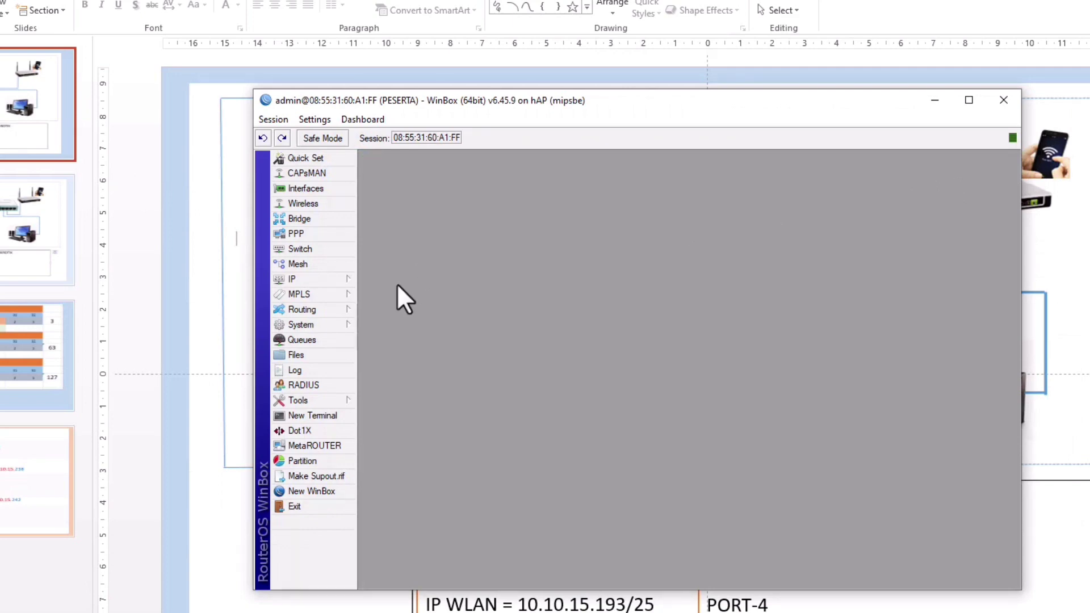
left_click(19, 110)
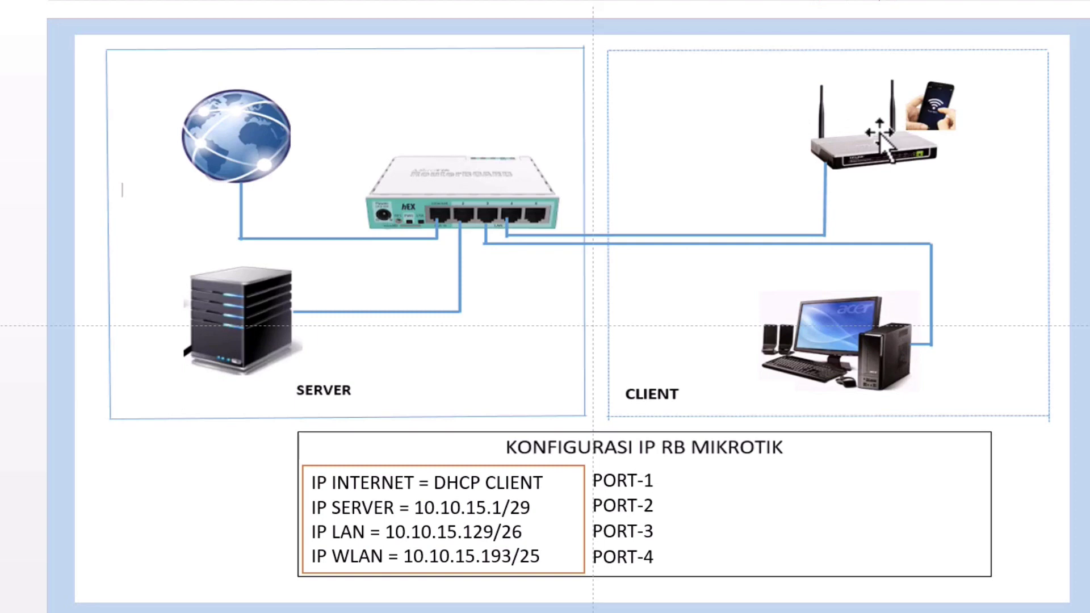
left_click(429, 612)
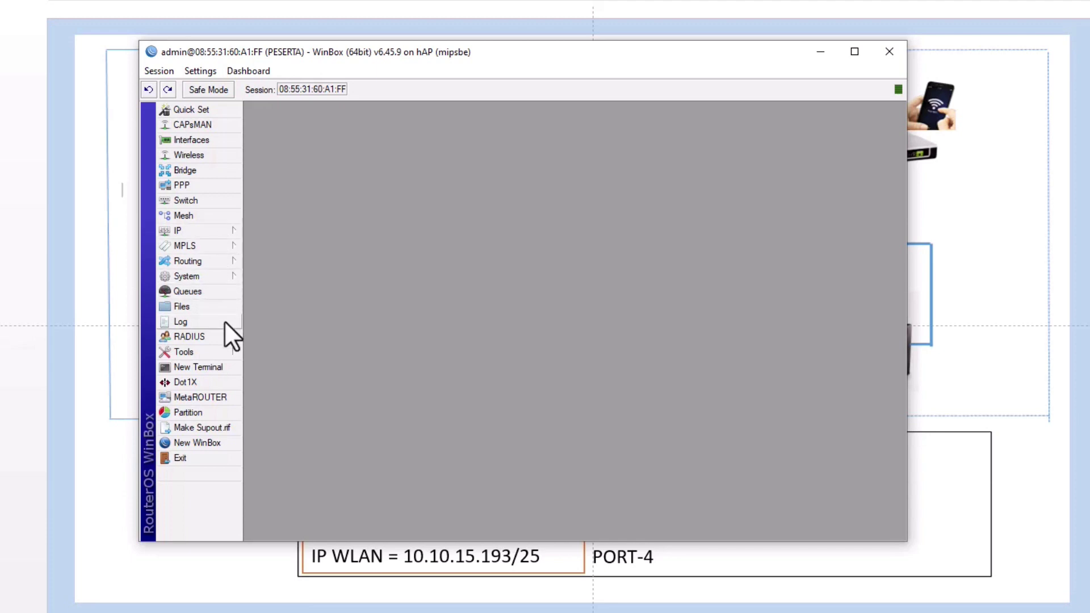
Ping google.com from a new router terminal, and close the terminal
left_click(224, 367)
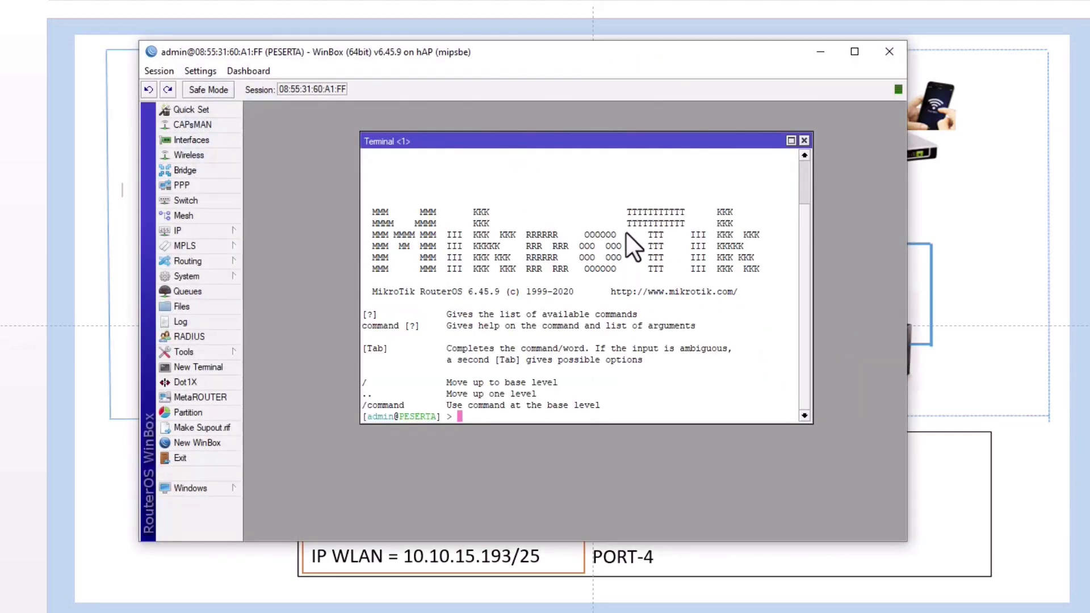
type("ping google.com")
key("Return")
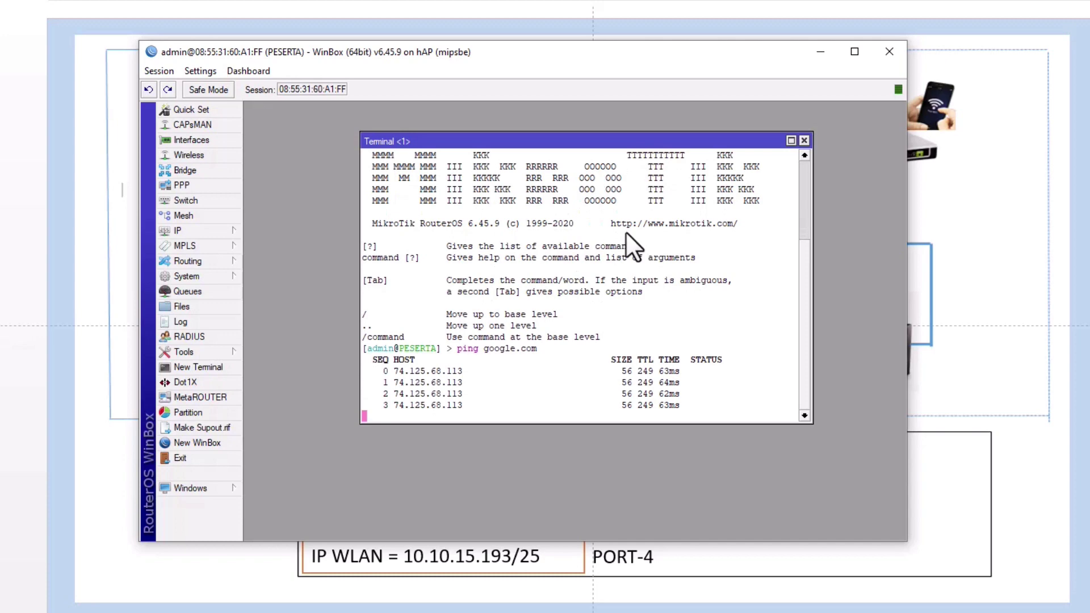
left_click(804, 140)
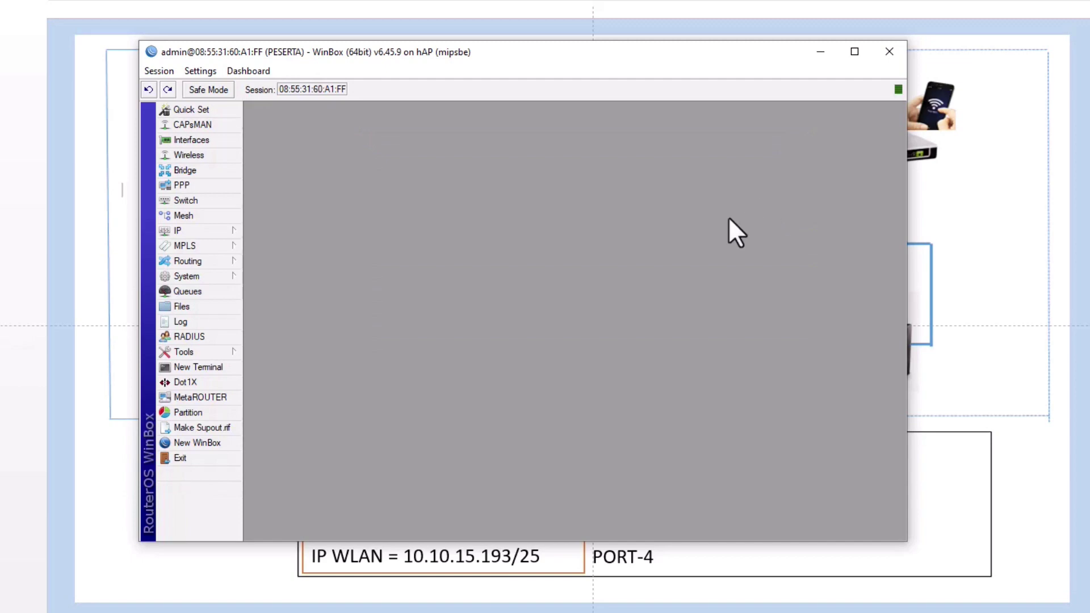
Check the planned IP addresses on the topology slide and examine the ether3-LAN entry in the WinBox address list
key("alt+Tab")
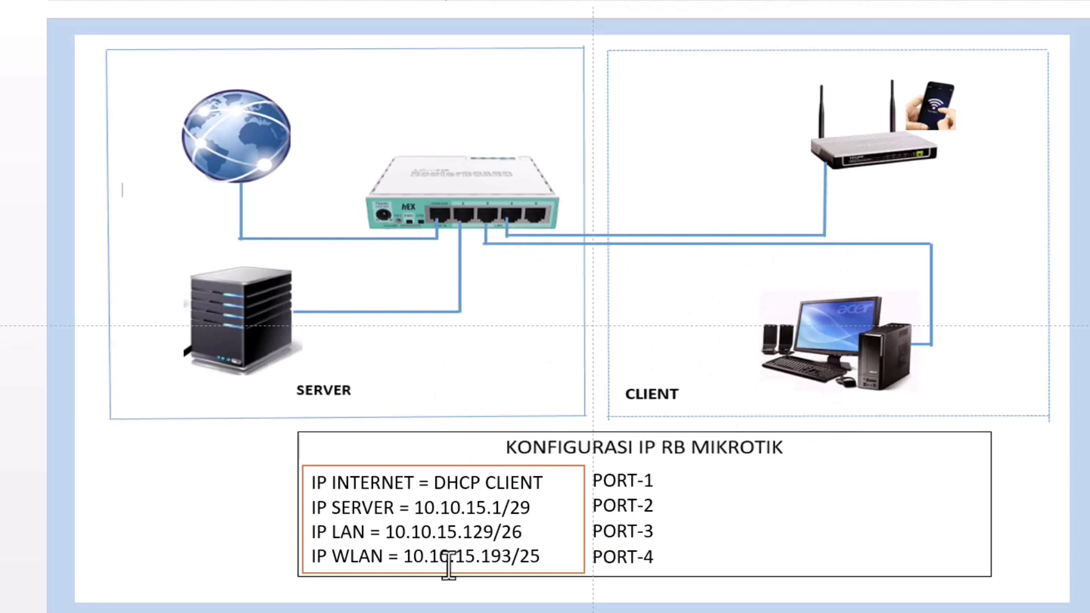
key("alt+Tab")
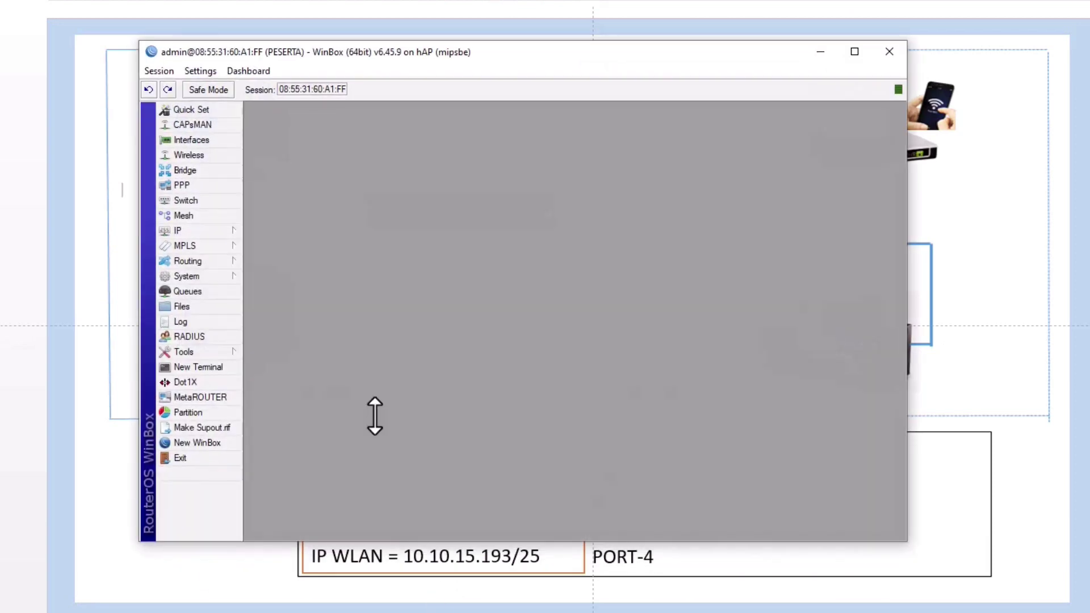
left_click(204, 227)
left_click(276, 262)
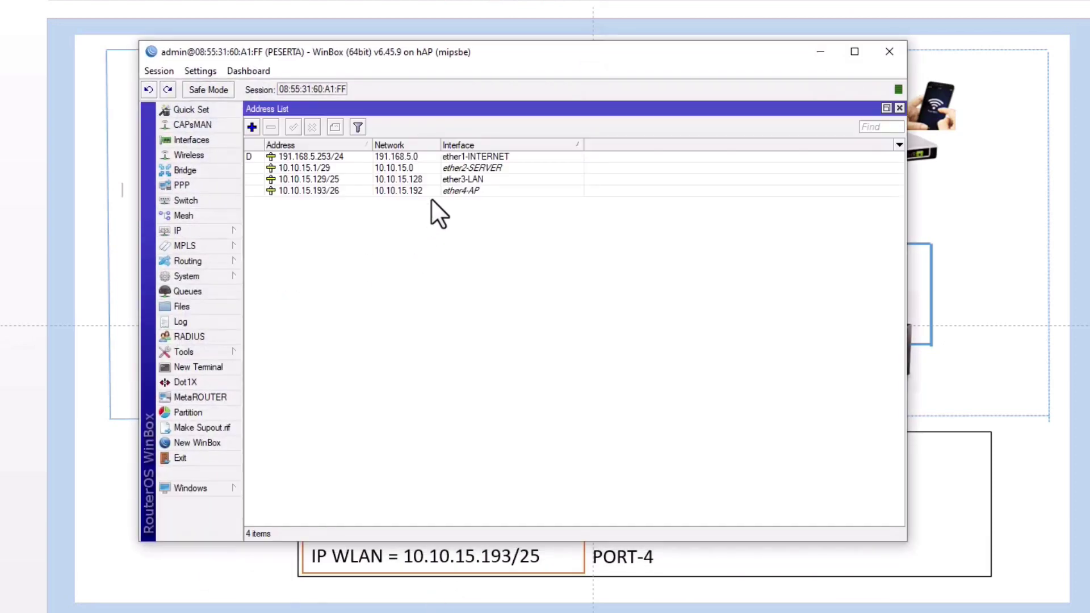
left_click(435, 179)
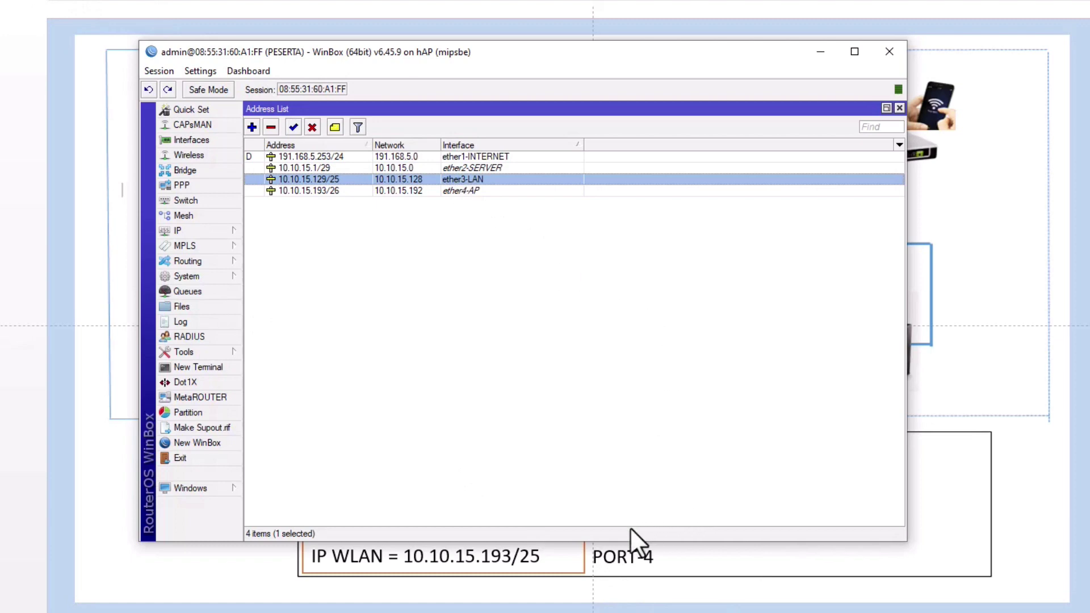
mouse_move(356, 180)
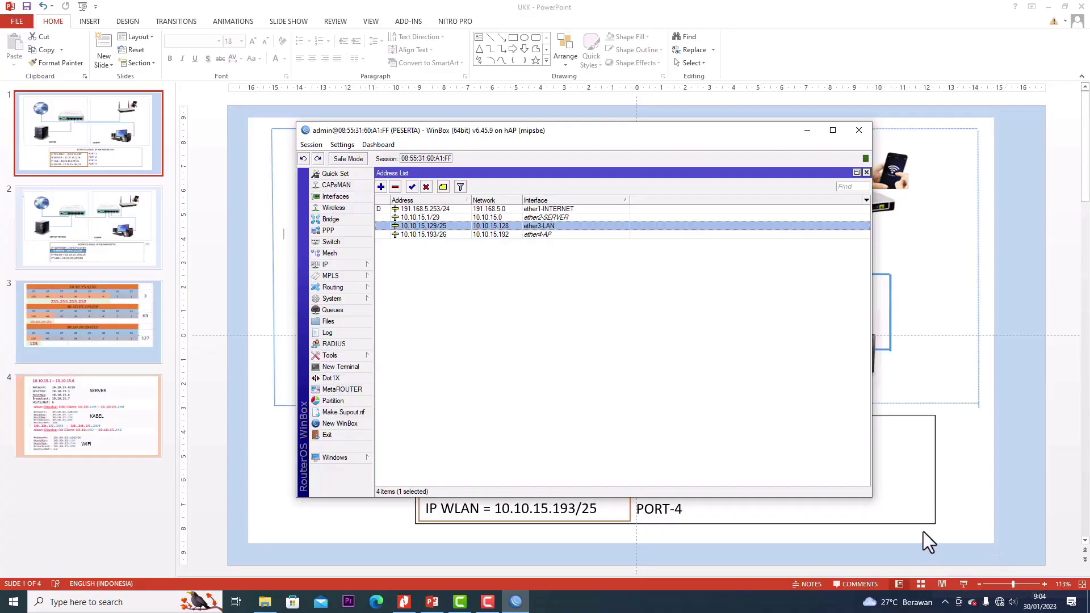
Open the IPv4 properties of the PC's Ethernet adapter in Windows and choose to use a manually specified IP address
right_click(1000, 603)
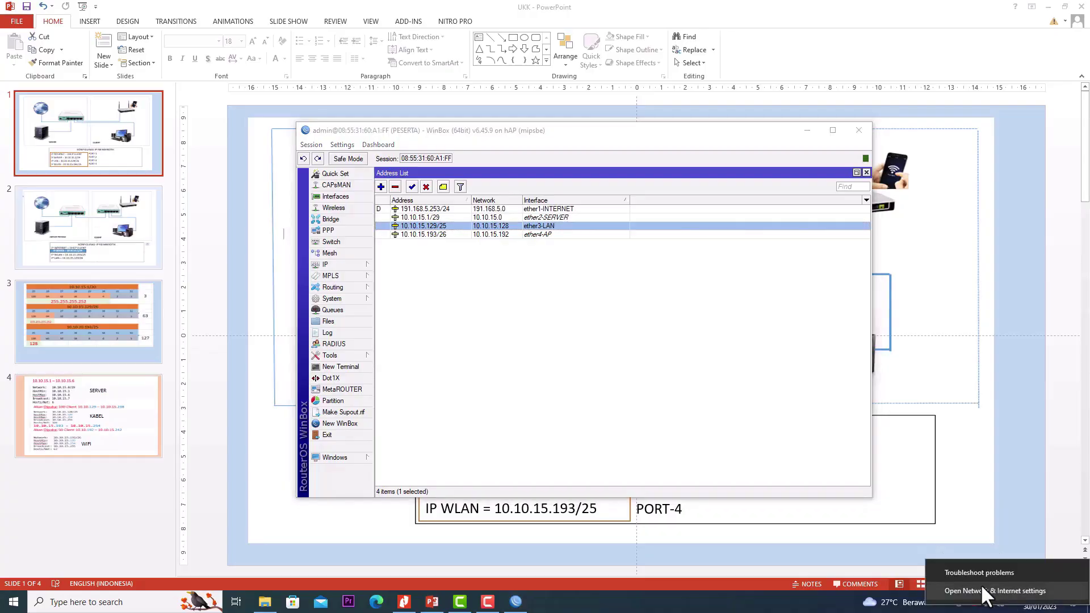
left_click(981, 587)
left_click(306, 403)
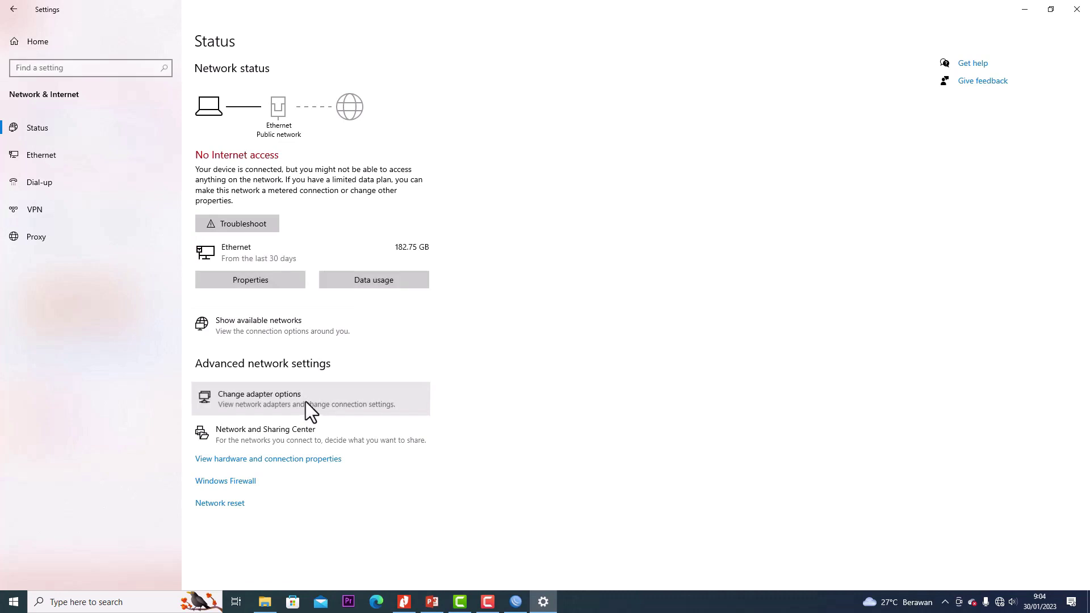
double_click(386, 219)
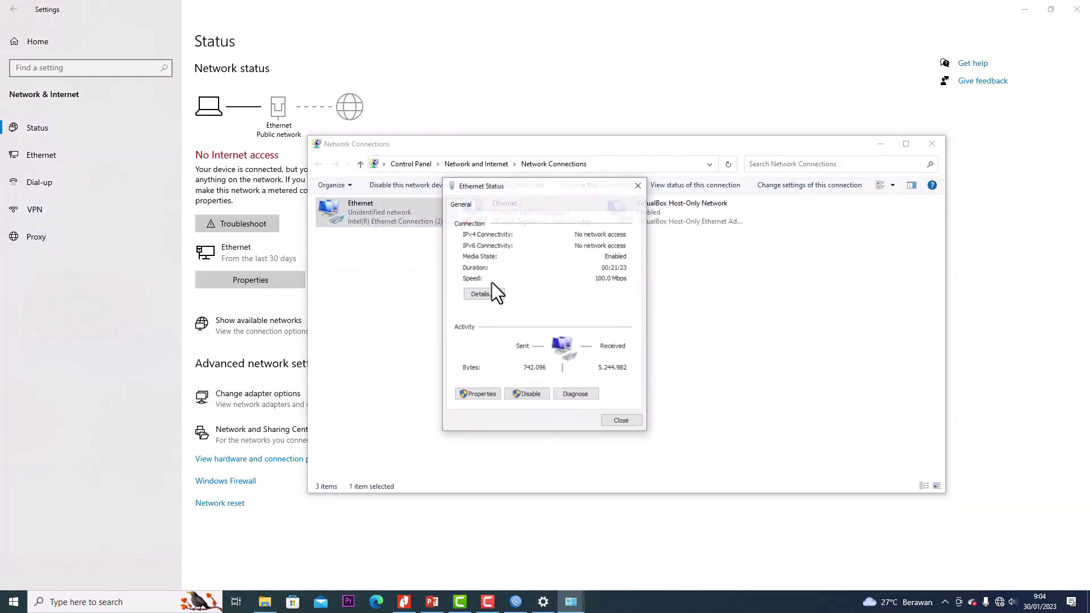
left_click(478, 394)
double_click(554, 323)
left_click(556, 321)
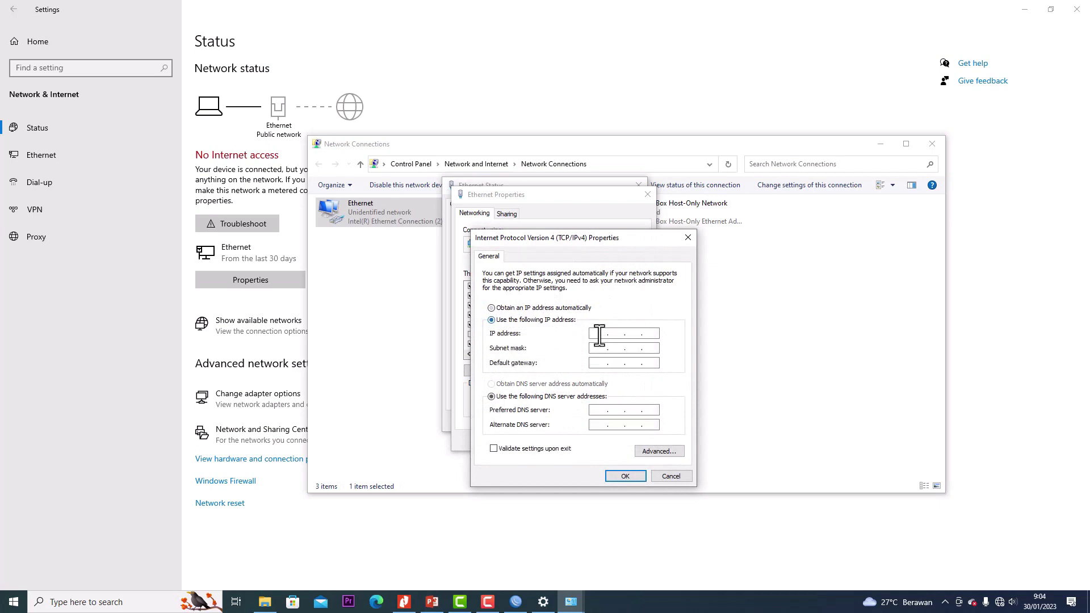
Enter 10.10.15.130 as the Ethernet adapter's IP address, consulting the ether3-LAN address in WinBox
left_click(589, 336)
type("10.10.15 .")
left_click(515, 602)
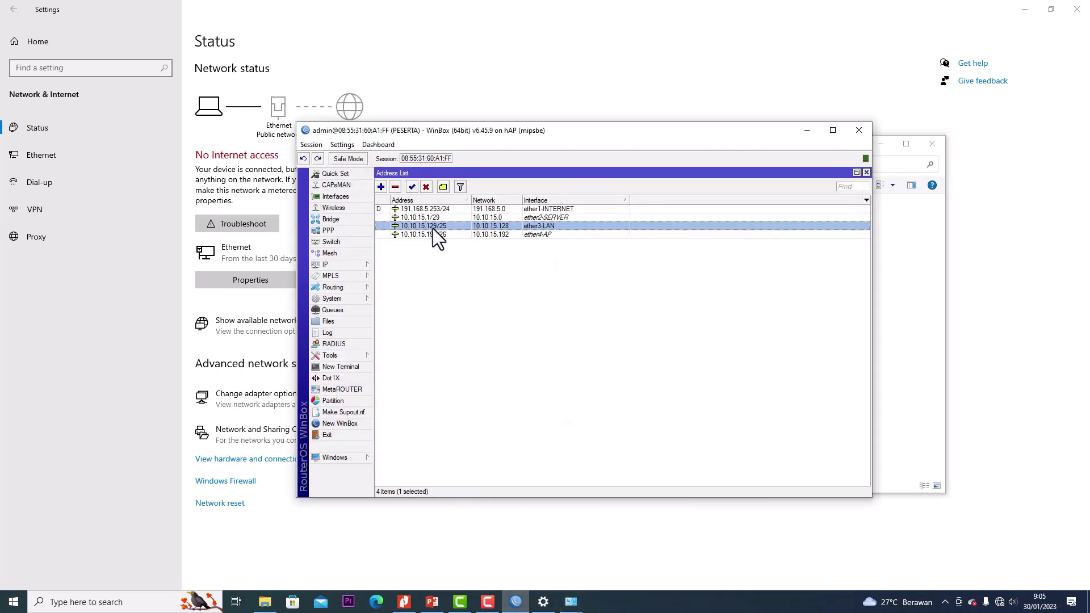
left_click(519, 603)
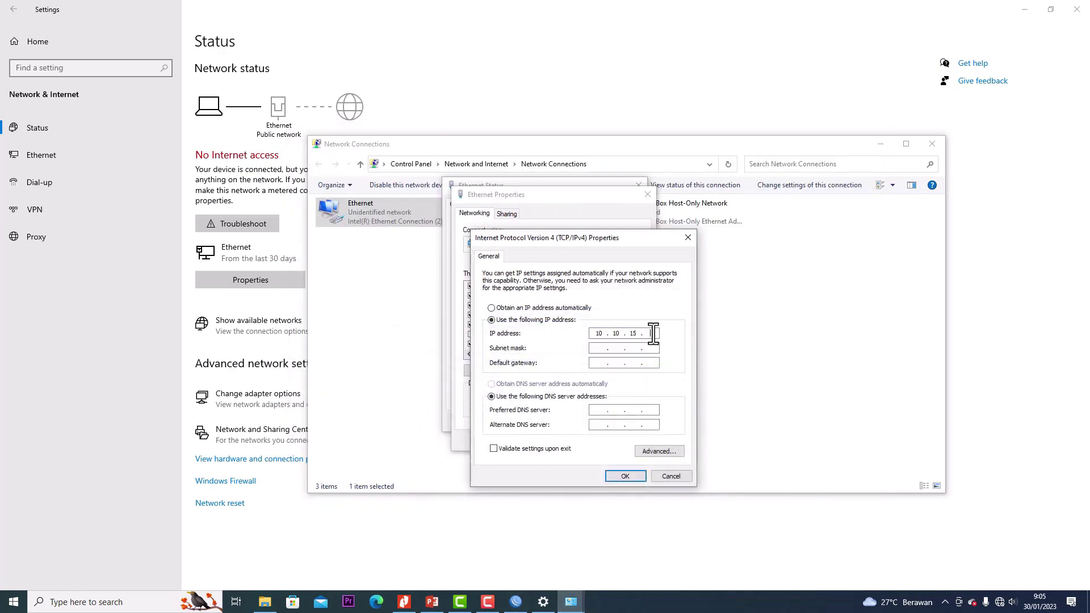
type("0")
Examine the subnet table slide in PowerPoint and the ether3-LAN prefix in WinBox, then return to the adapter's IPv4 properties
left_click(430, 600)
left_click(128, 325)
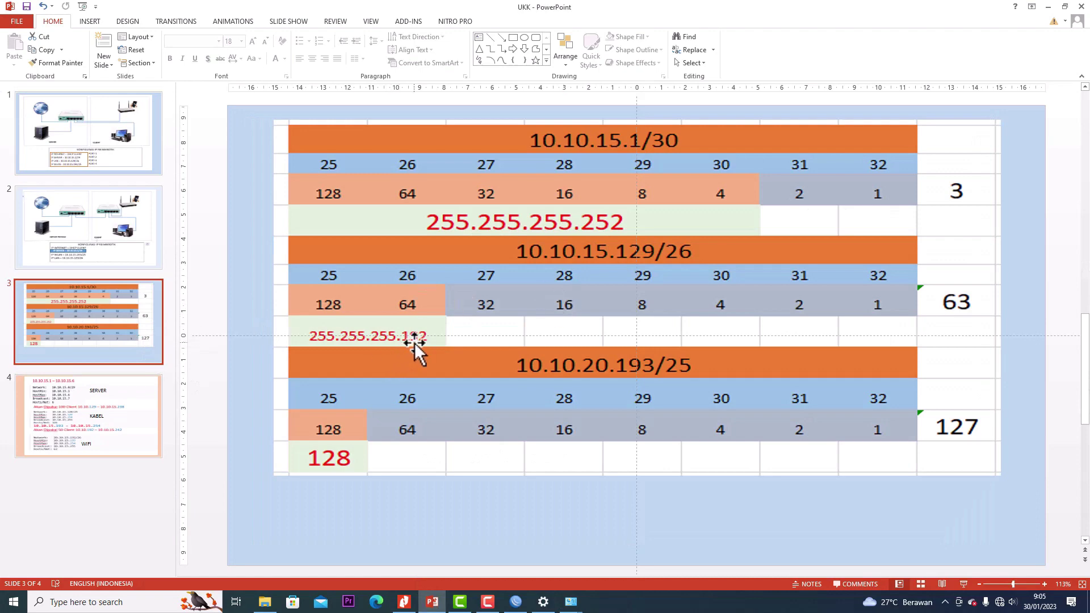
left_click(518, 601)
left_click(517, 602)
left_click(516, 602)
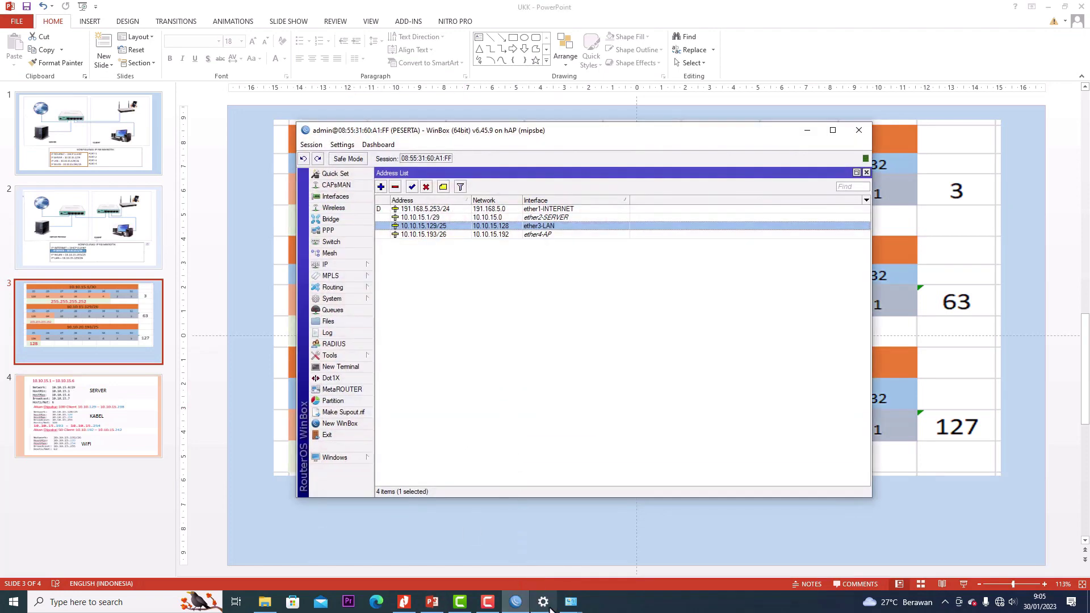
mouse_move(571, 602)
left_click(633, 545)
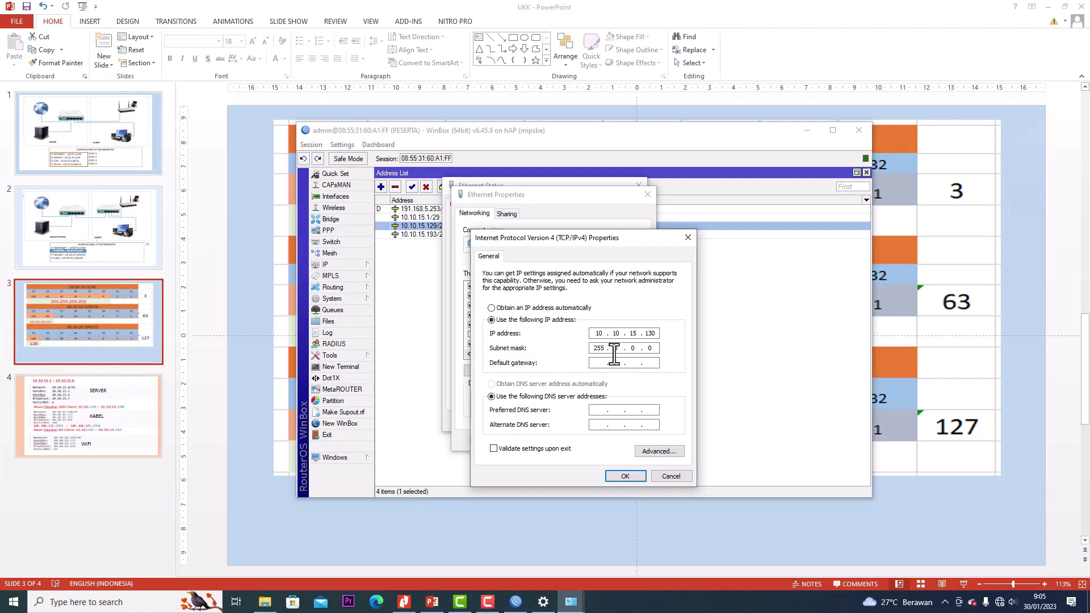
Set the adapter's subnet mask to 255.255.255.128, default gateway to 10.10.15.129 and preferred DNS server to 8.8.8.8, then close its dialogs
type("55 . 255 . 128")
left_click(600, 368)
type("10.10.15.129")
left_click(603, 408)
type("8 . 8 . 8 . 8")
left_click(621, 478)
left_click(588, 442)
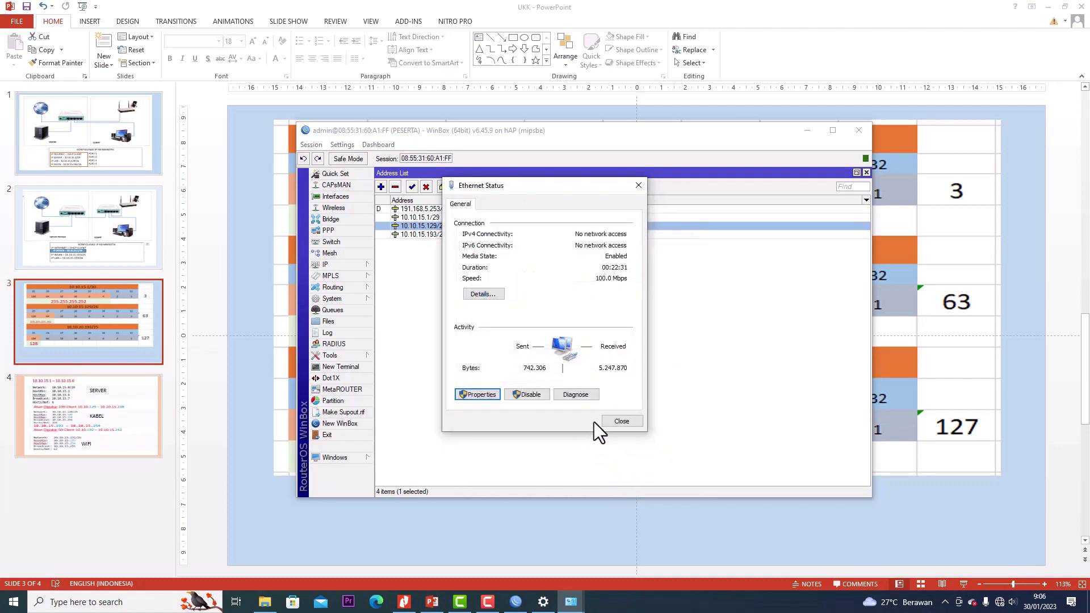
left_click(622, 421)
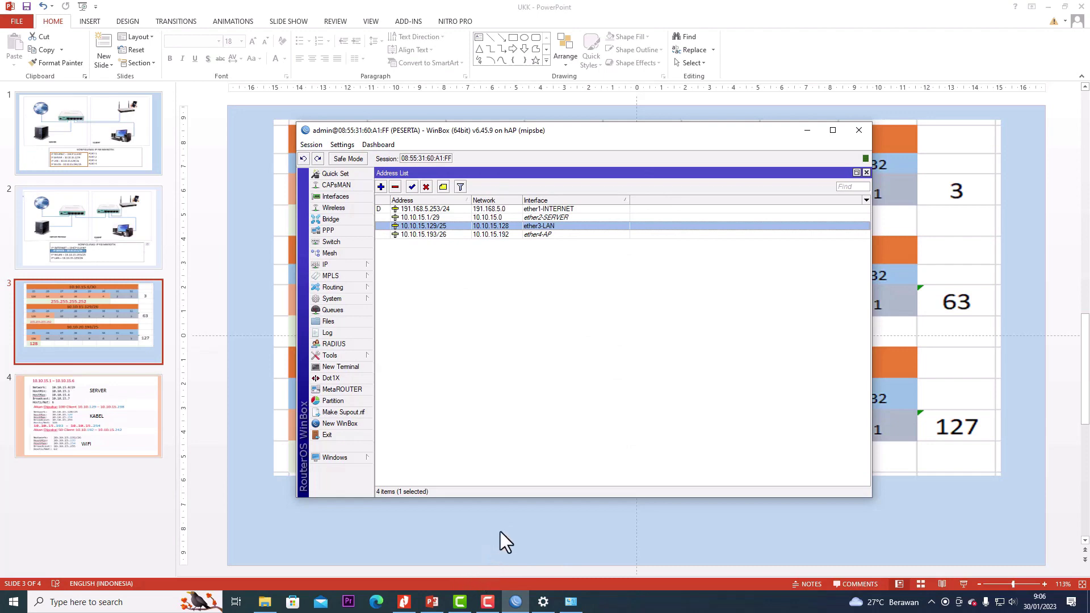
Show the network topology slide in PowerPoint and open a Command Prompt window
left_click(178, 156)
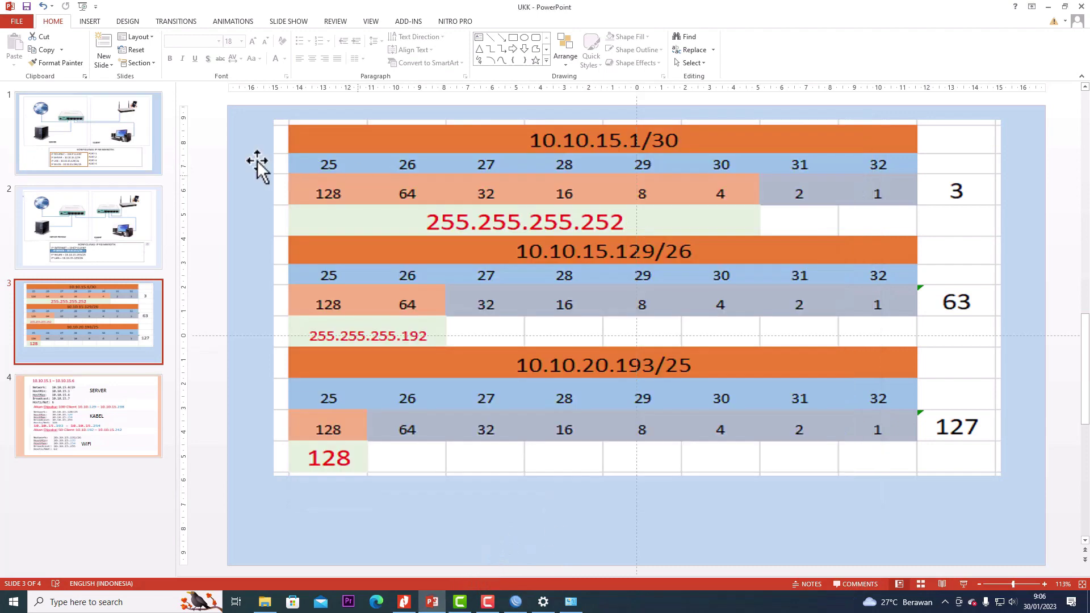
left_click(131, 148)
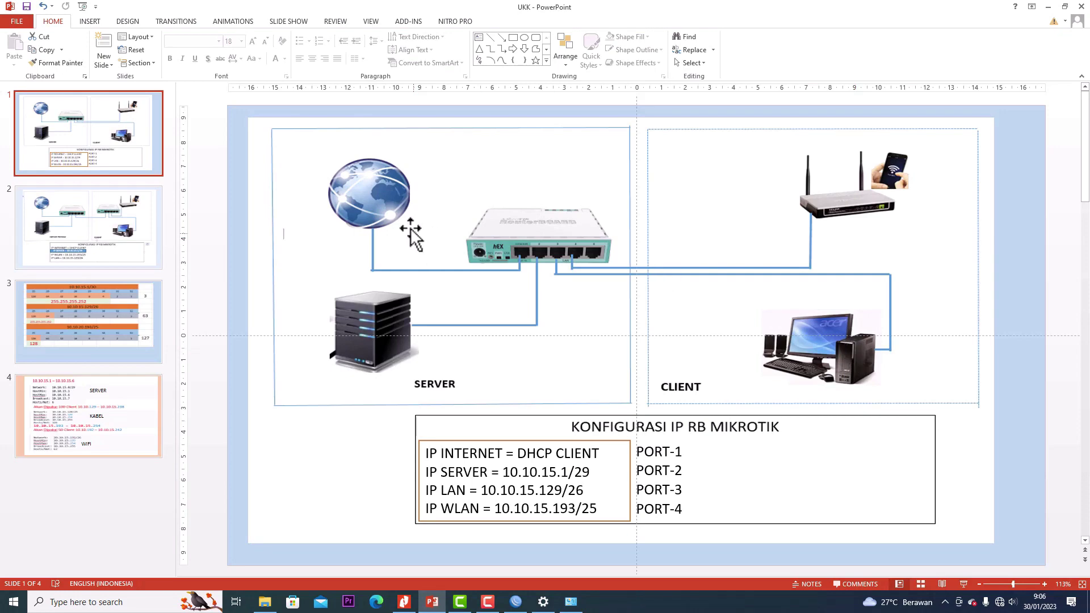
left_click(138, 606)
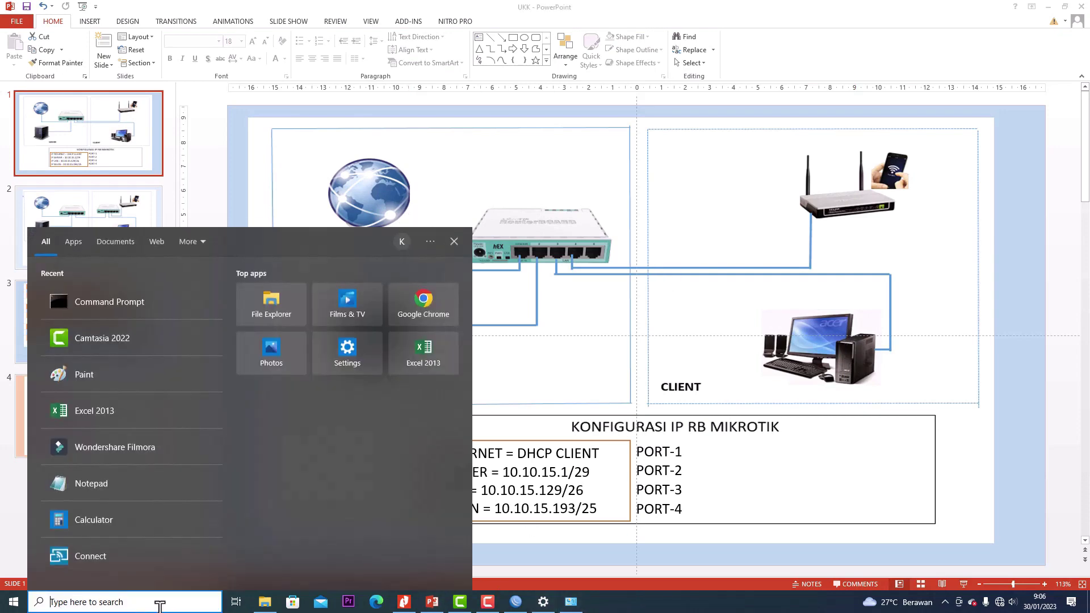
left_click(159, 607)
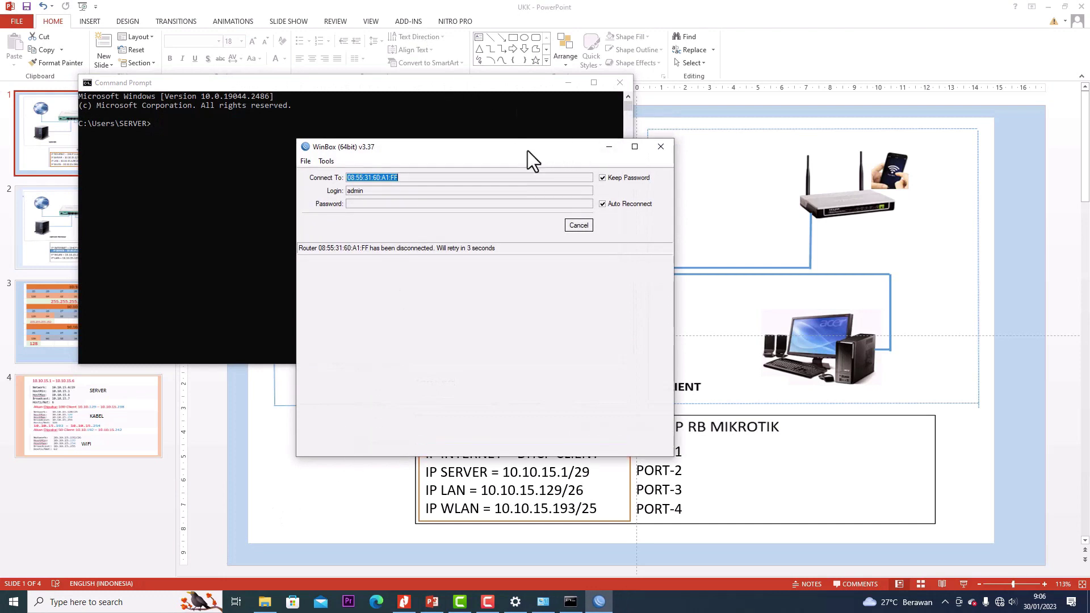
left_click_drag(484, 88, 683, 153)
Ping google.com from the PC's Command Prompt
type("pinh")
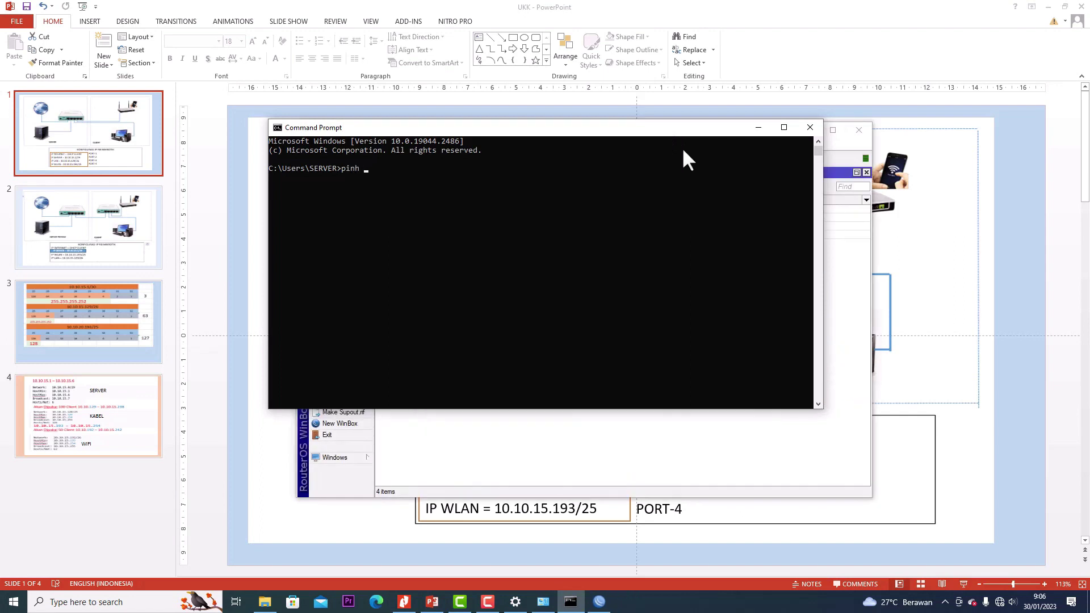
key("BackSpace")
type("g f")
key("BackSpace")
type("google.")
key("Return")
key("ctrl+c")
type("com")
key("Return")
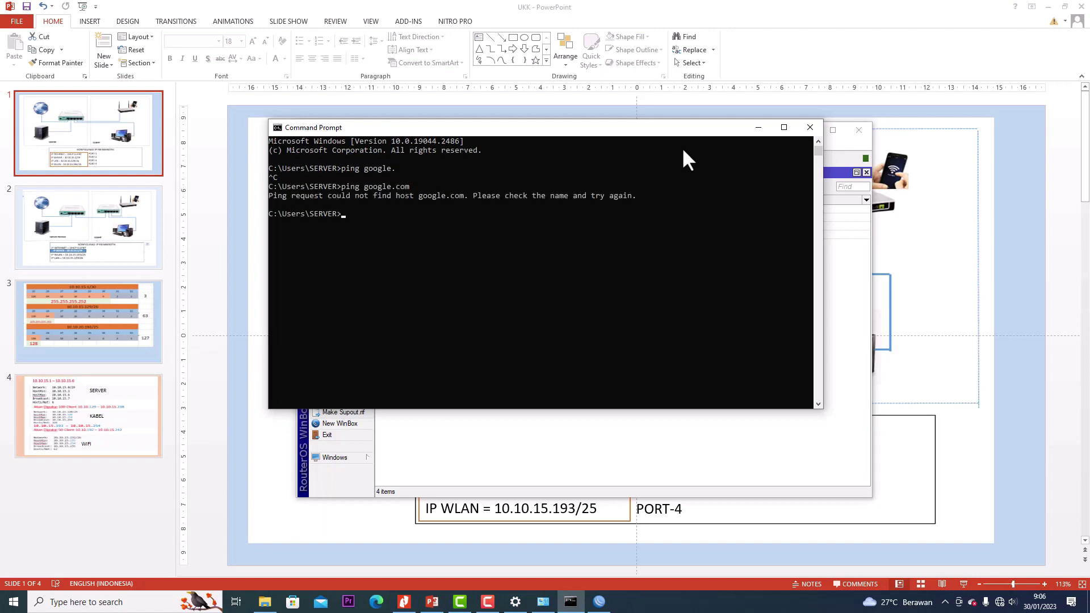
Return to WinBox, close the address list and start a new firewall NAT rule
left_click(836, 144)
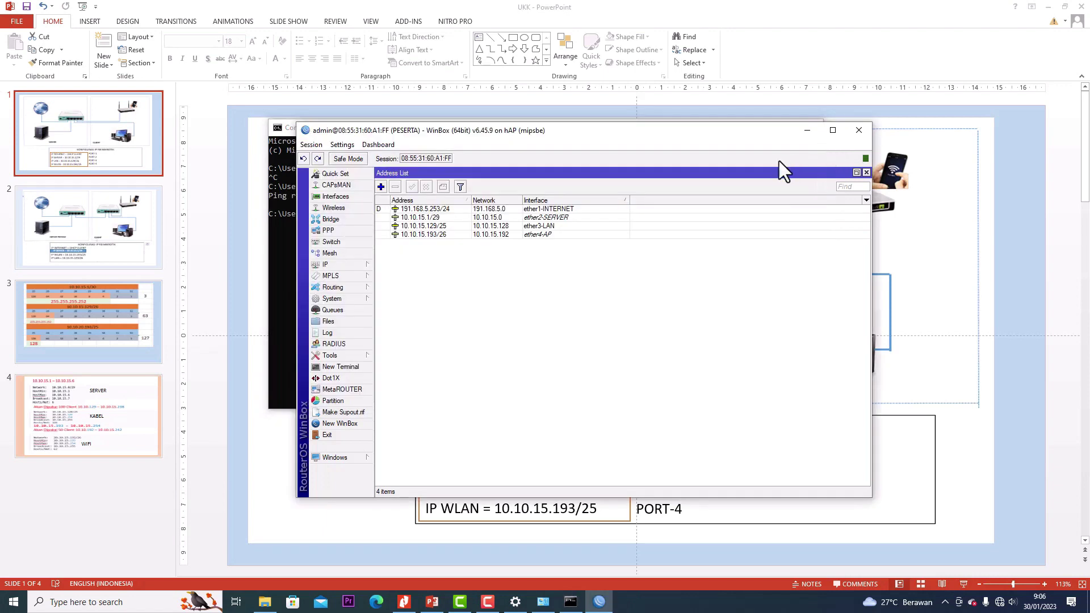
left_click(867, 173)
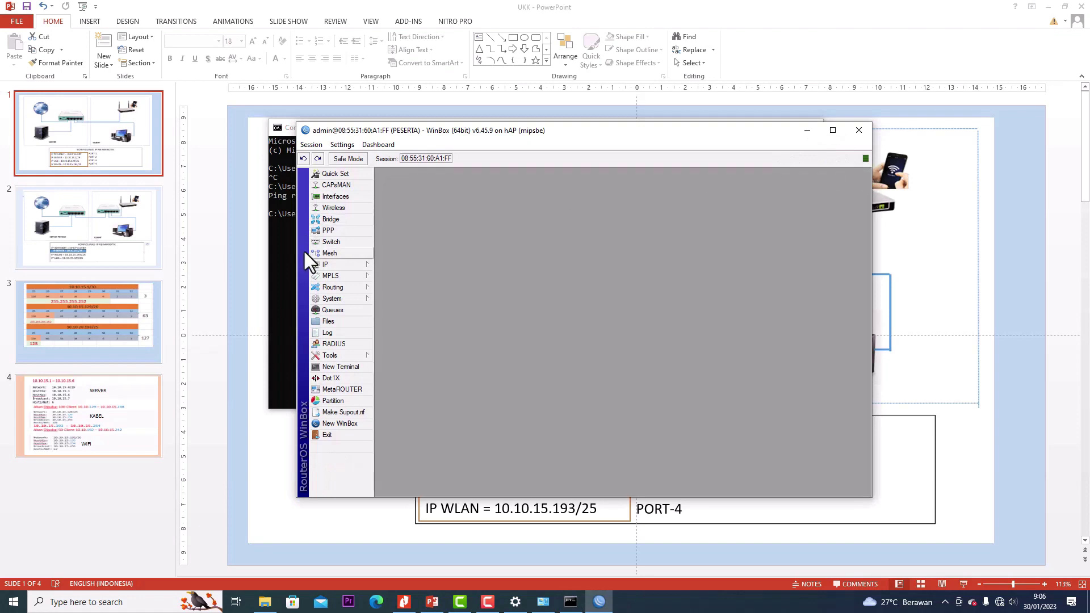
left_click(345, 266)
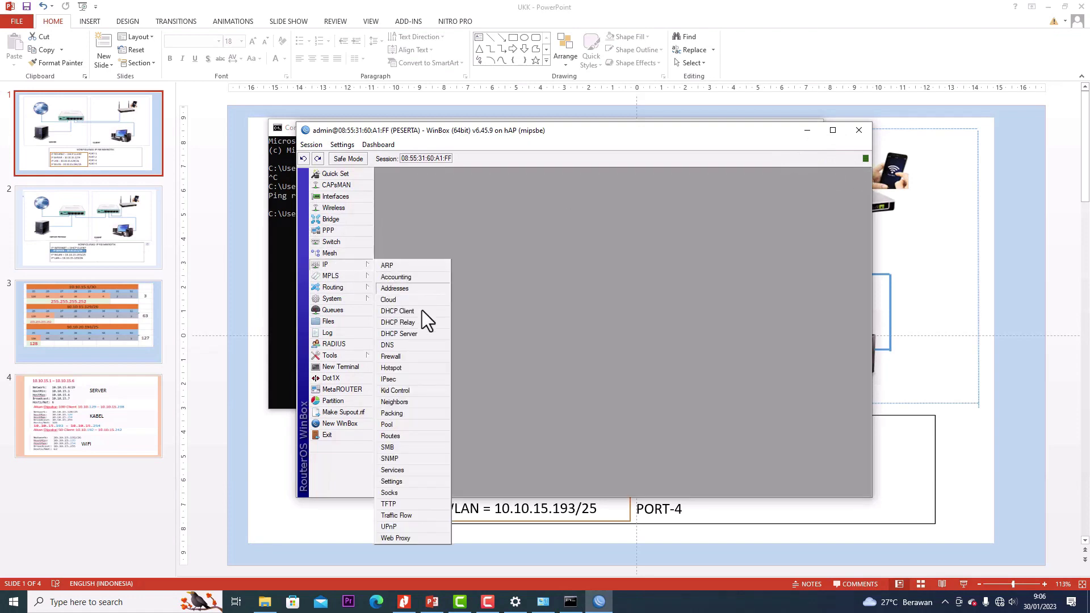
left_click(404, 354)
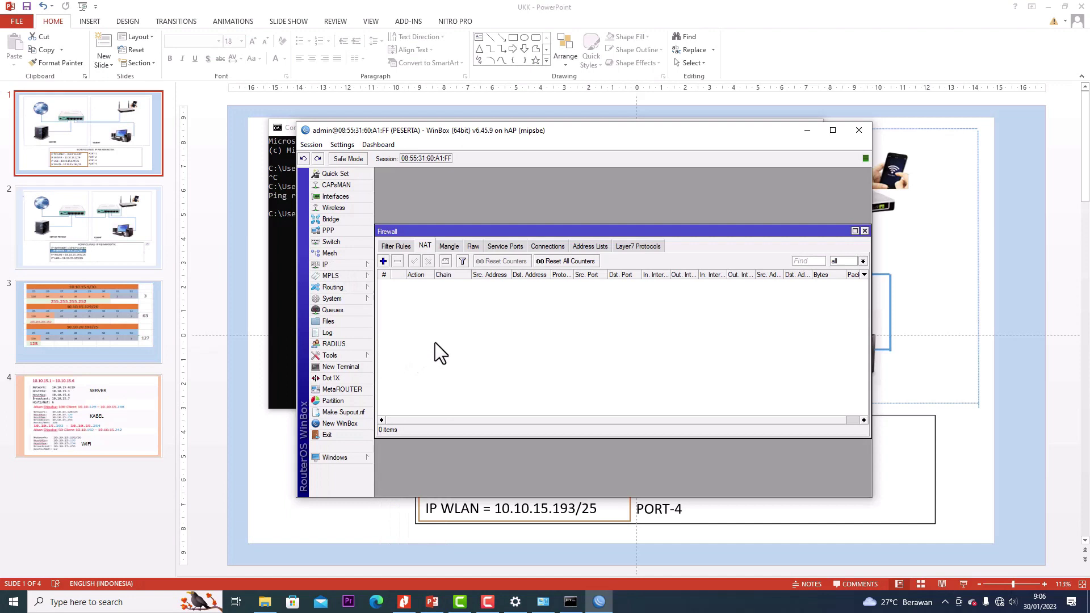
left_click(383, 262)
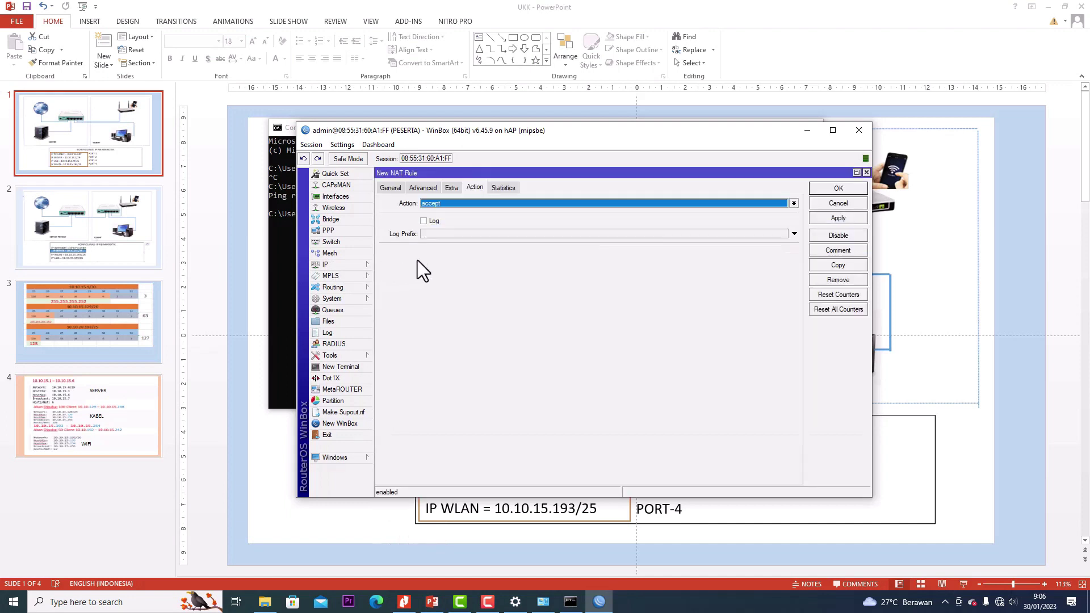
Complete the NAT rule with chain srcnat and action masquerade, save it and close the firewall window
left_click(393, 189)
left_click(451, 205)
type("srcnat")
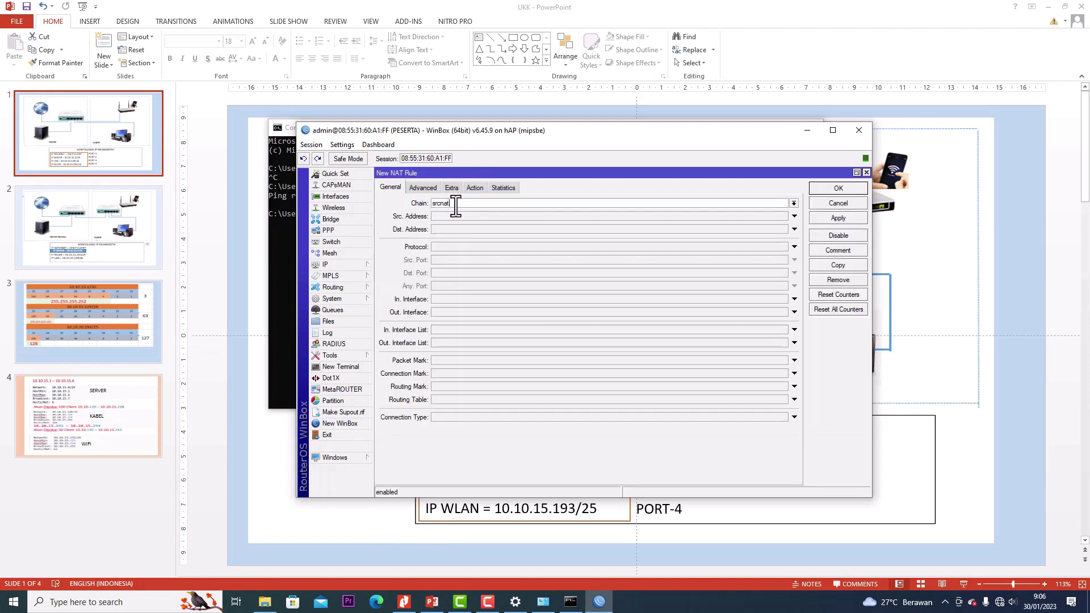
left_click(476, 187)
left_click(469, 202)
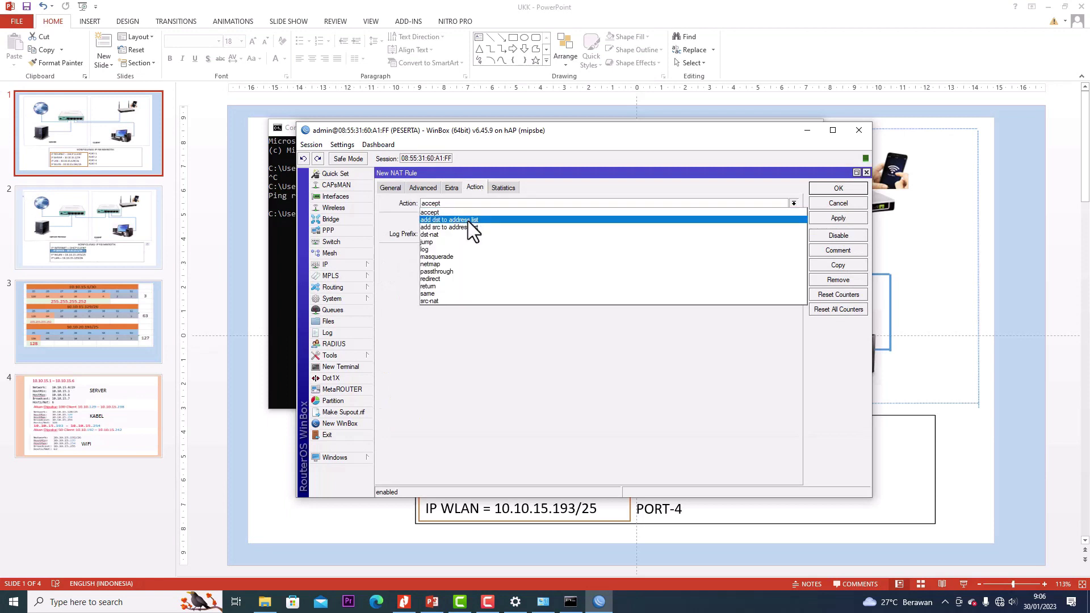
left_click(455, 261)
left_click(837, 219)
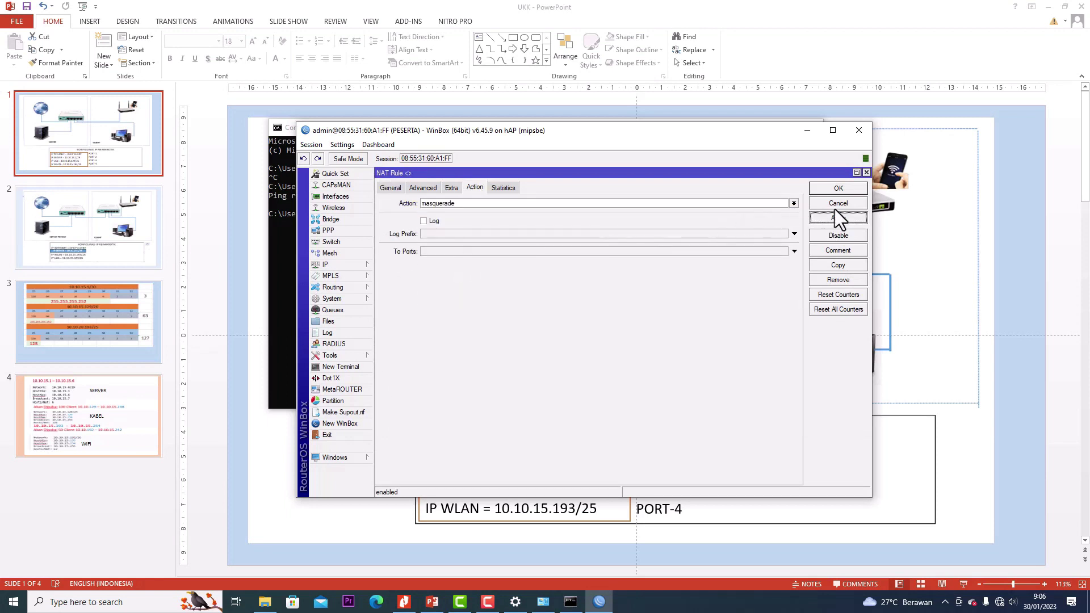
left_click(838, 189)
left_click(865, 231)
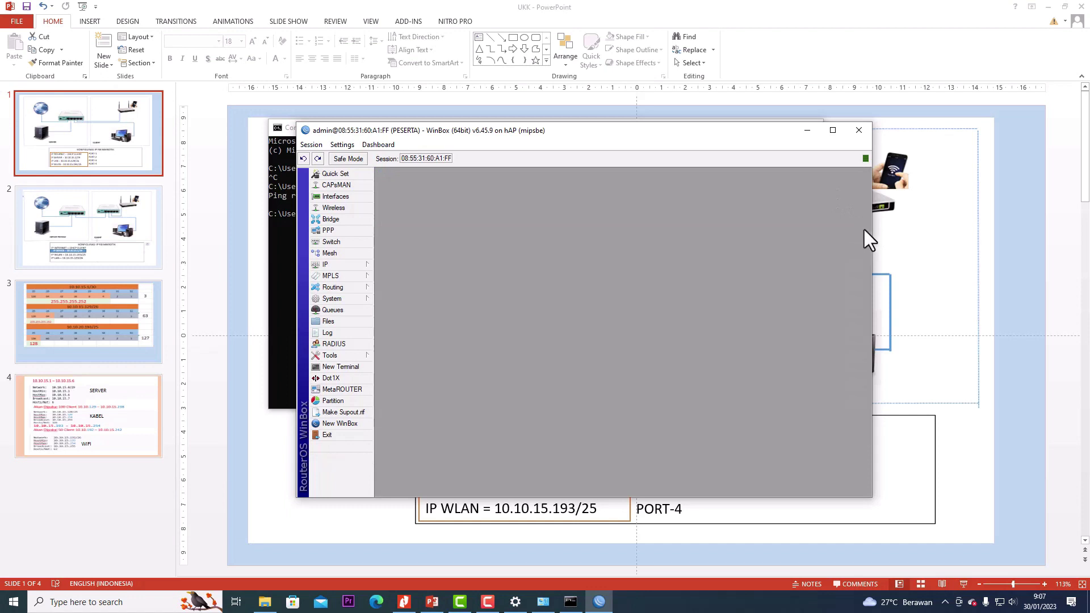
left_click(353, 267)
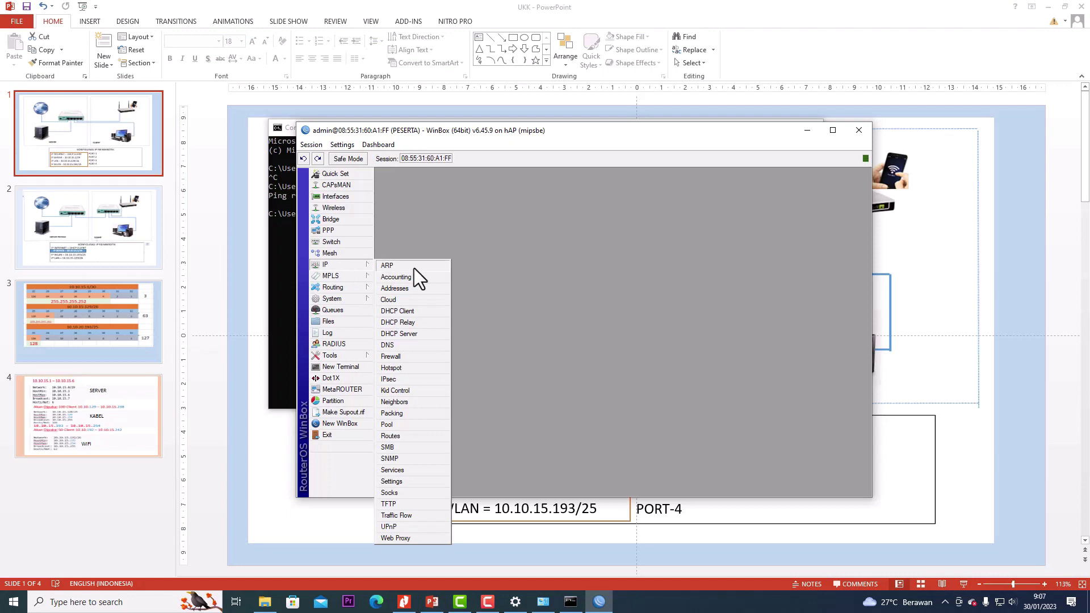
left_click(388, 345)
left_click(612, 306)
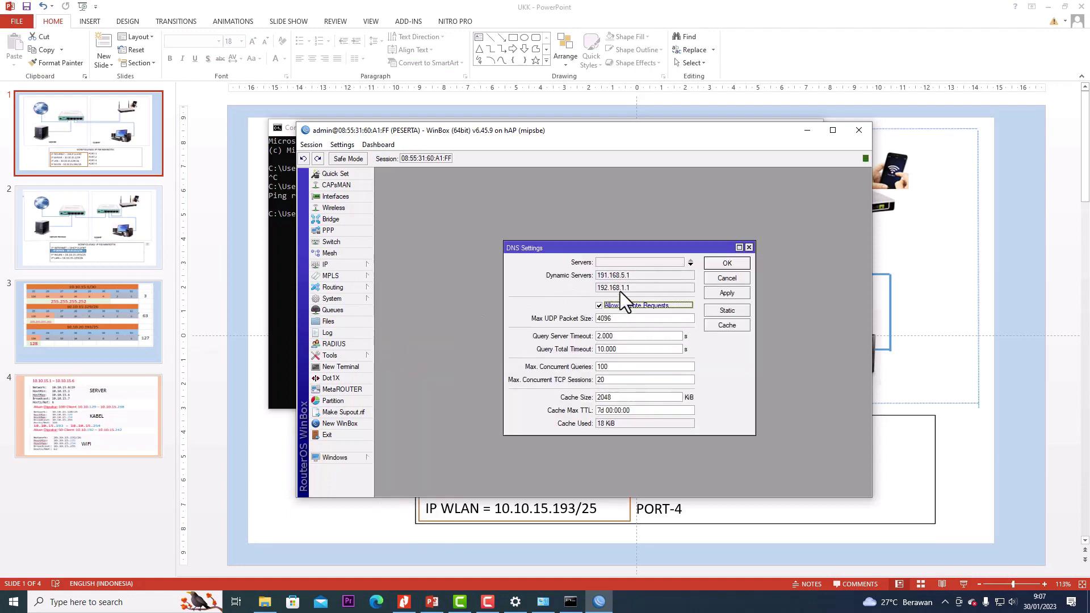
left_click(632, 262)
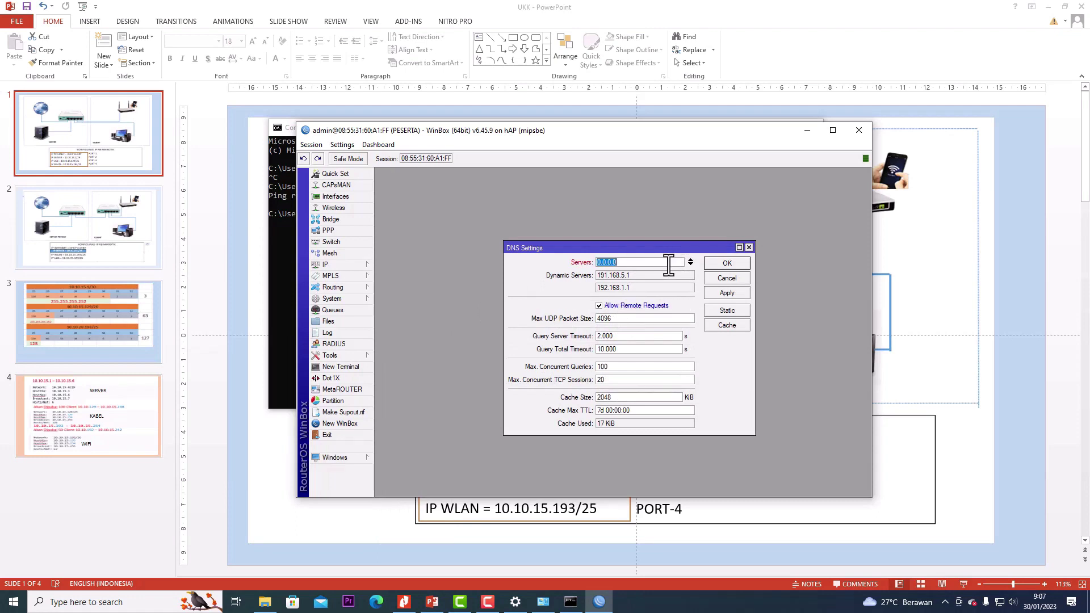
left_click(727, 262)
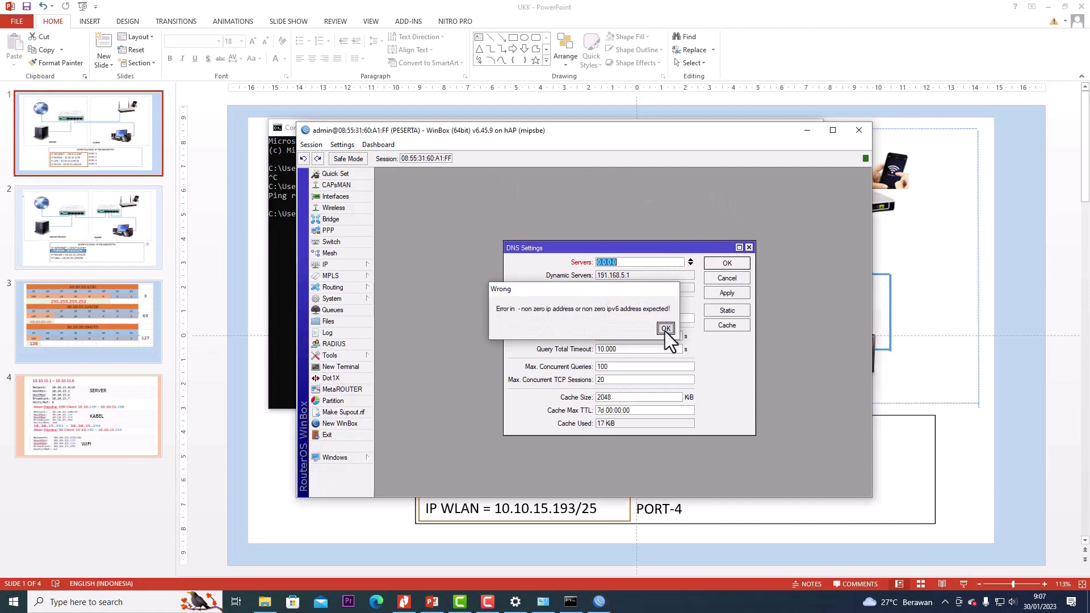
left_click(666, 329)
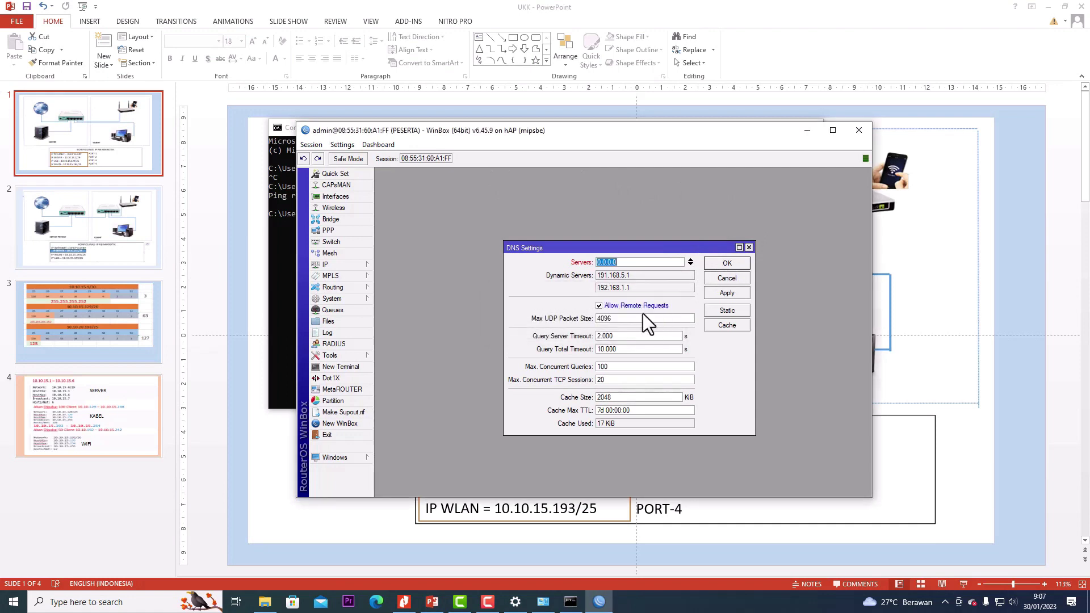
left_click(727, 279)
Allow remote requests in the router's DNS settings, leaving the static servers field empty, and save
left_click(352, 268)
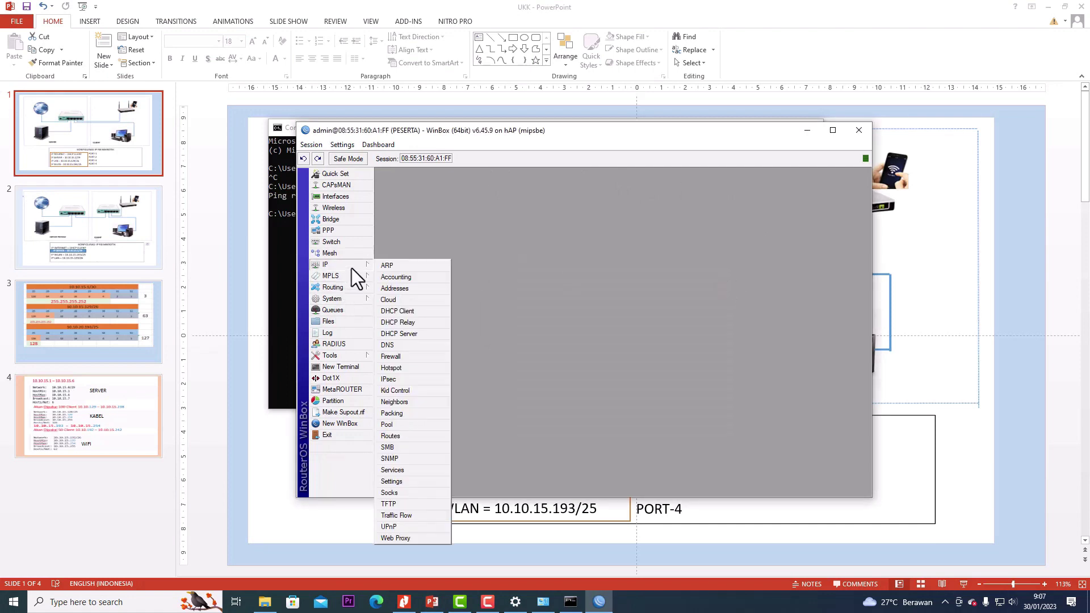
left_click(391, 345)
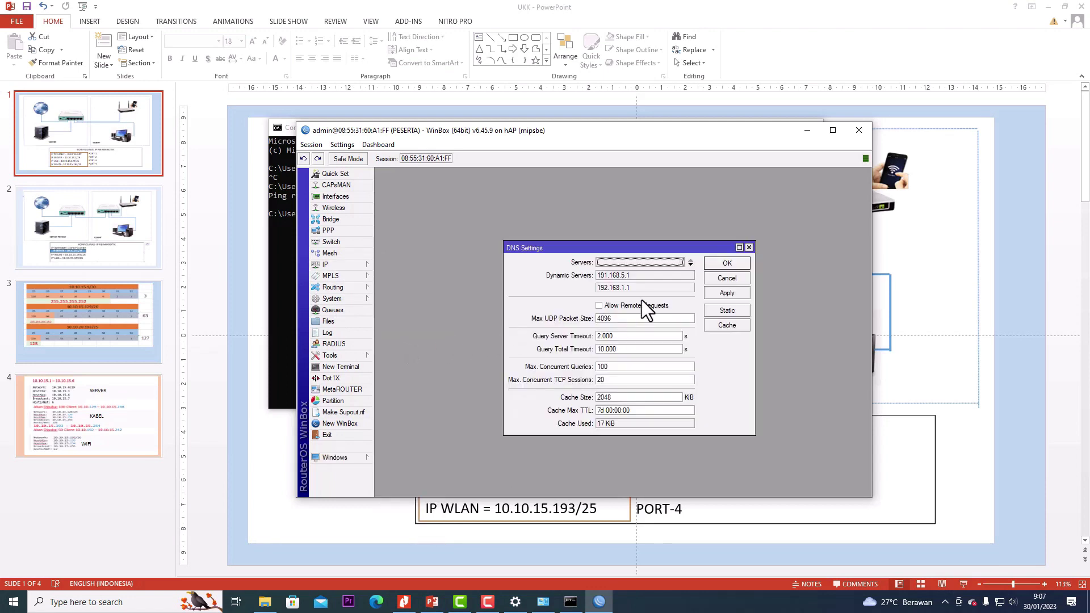
left_click(601, 305)
left_click(727, 264)
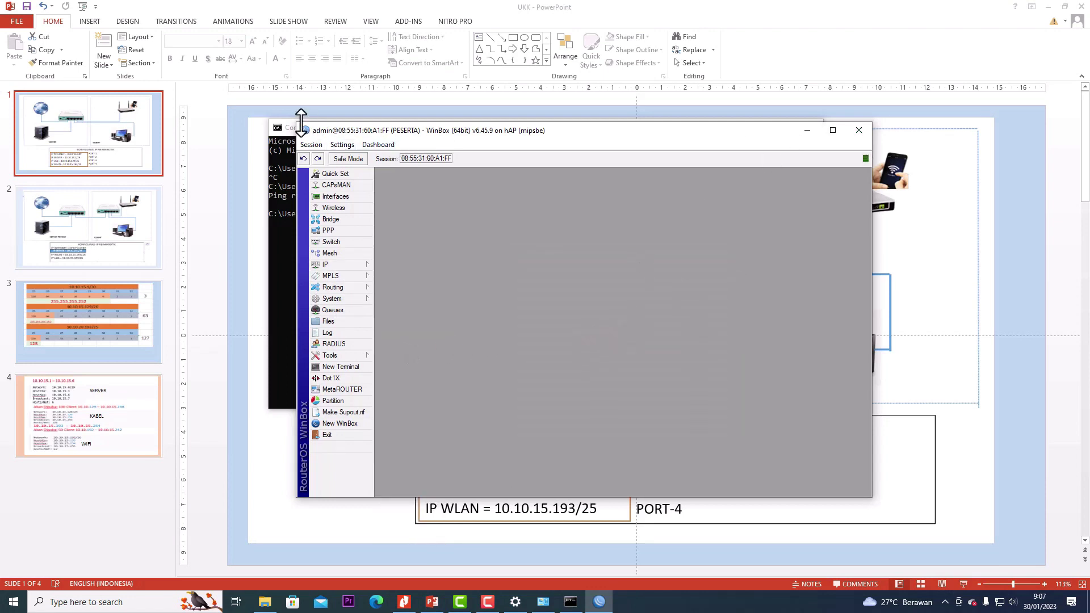
Repeat the google.com ping in the open Command Prompt, then close that window
left_click(278, 128)
left_click(512, 160)
key("Up")
key("Return")
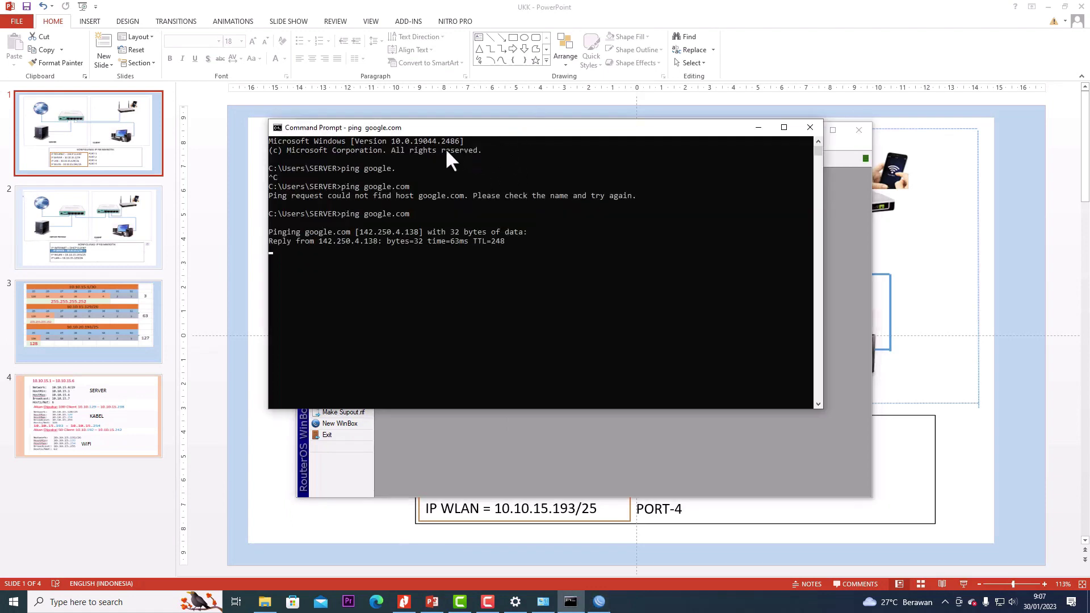
left_click_drag(468, 134, 493, 151)
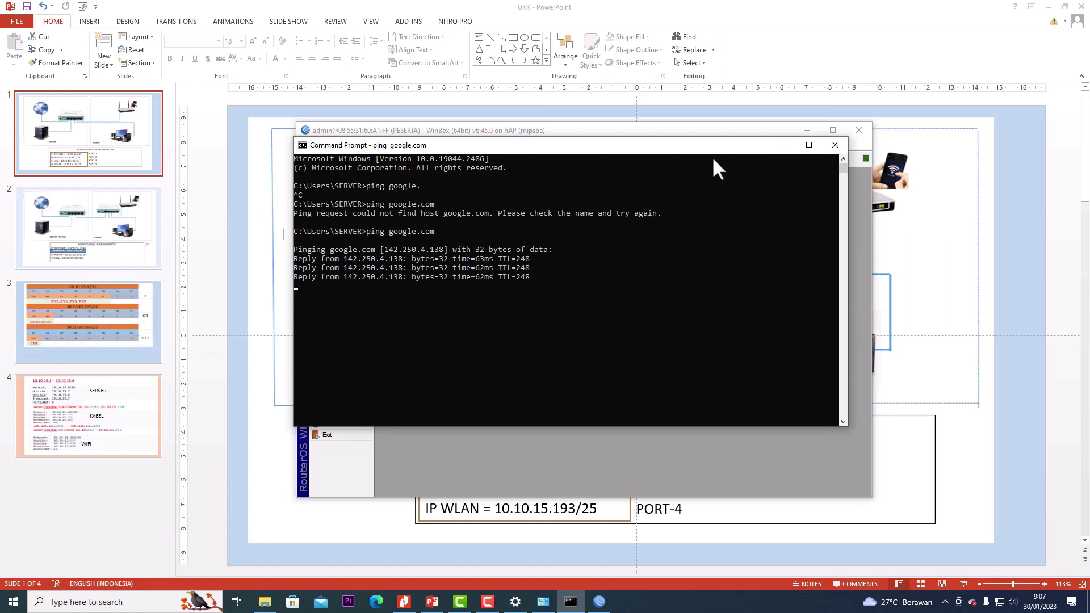
left_click(836, 144)
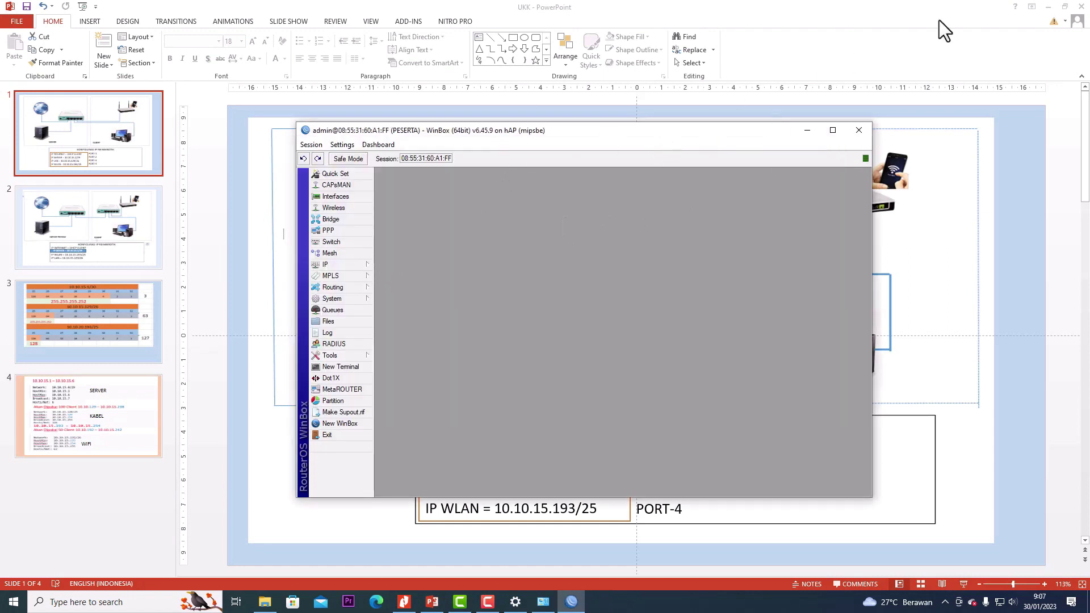
Review the router's IP address list against the topology slide in PowerPoint
left_click(337, 263)
left_click(399, 290)
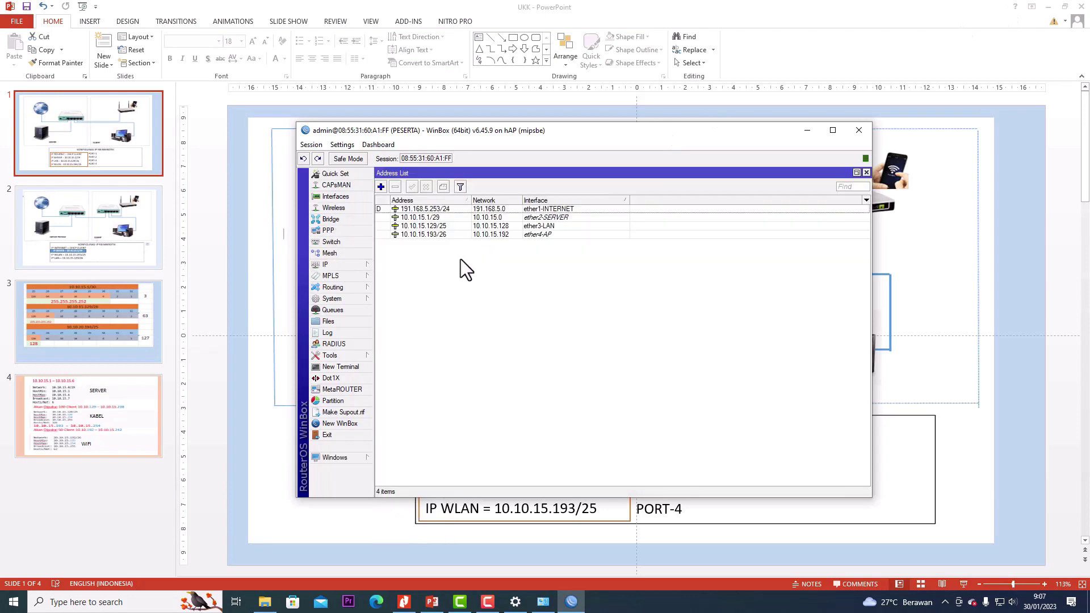
left_click(115, 110)
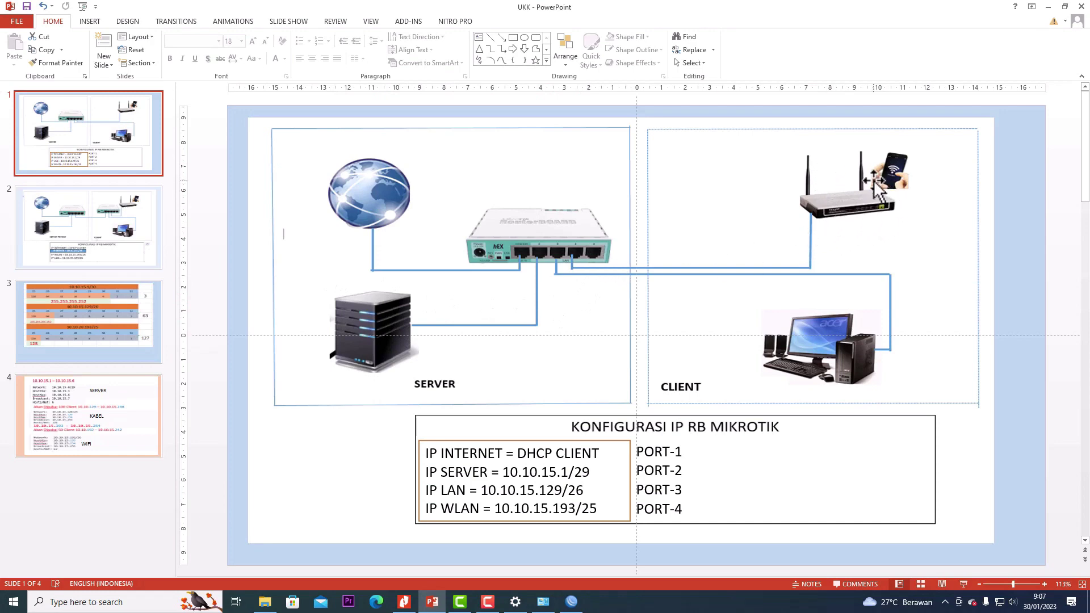
Check the client and network requirements in the task PDF in Nitro Pro, then view the subnet calculation slide in PowerPoint
left_click(404, 602)
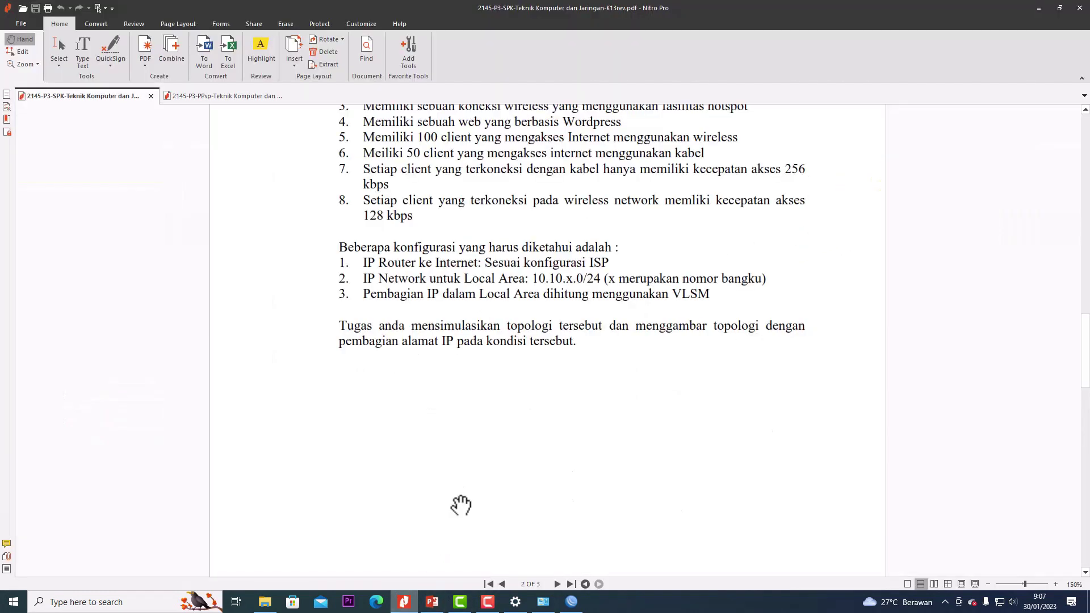
scroll(440, 218, "up", 3)
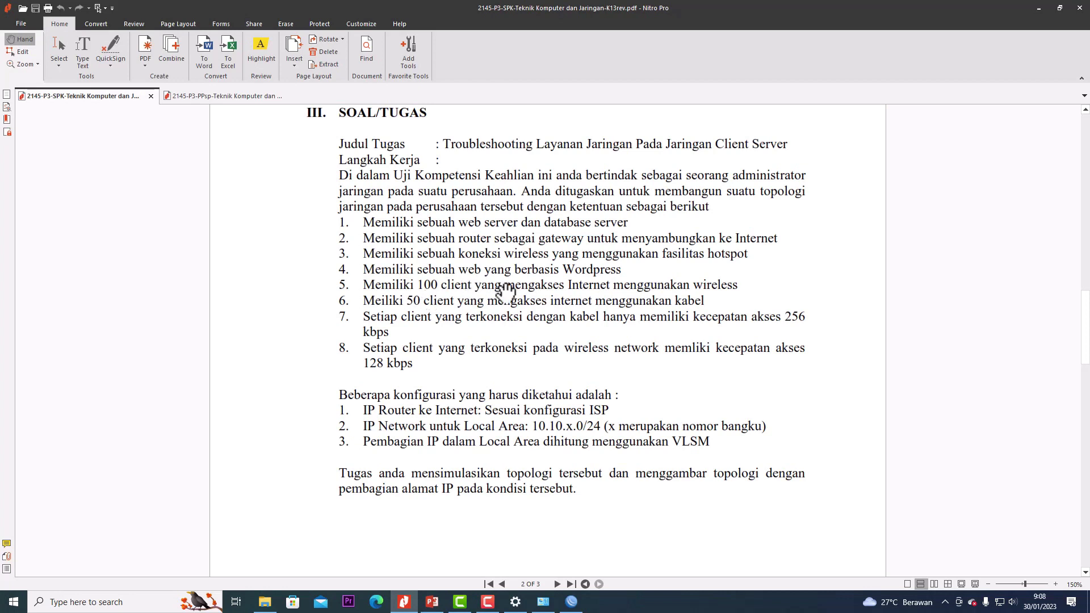
left_click(437, 602)
left_click(107, 322)
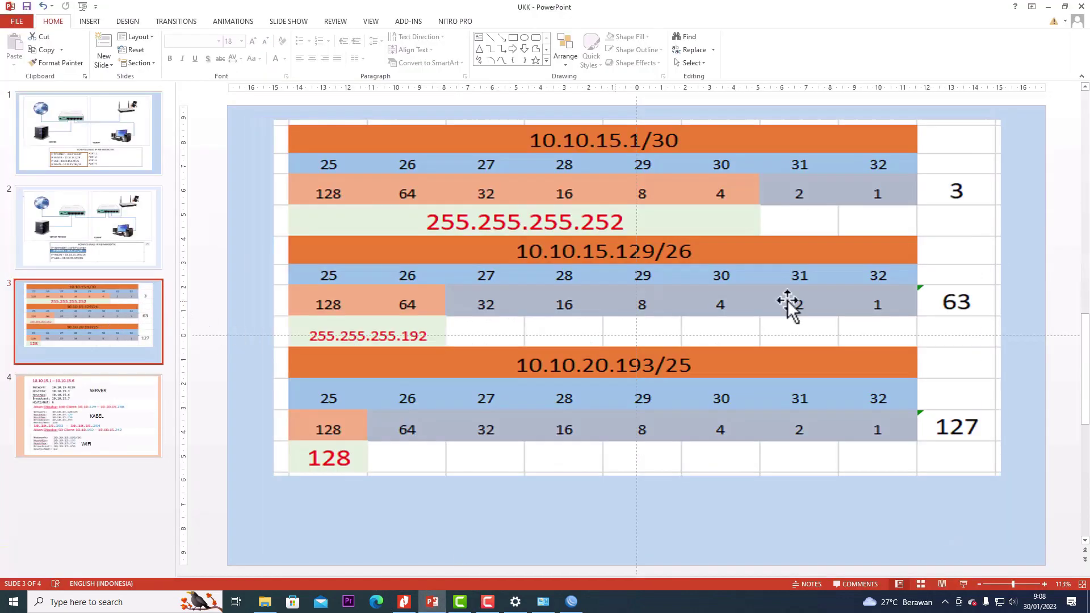